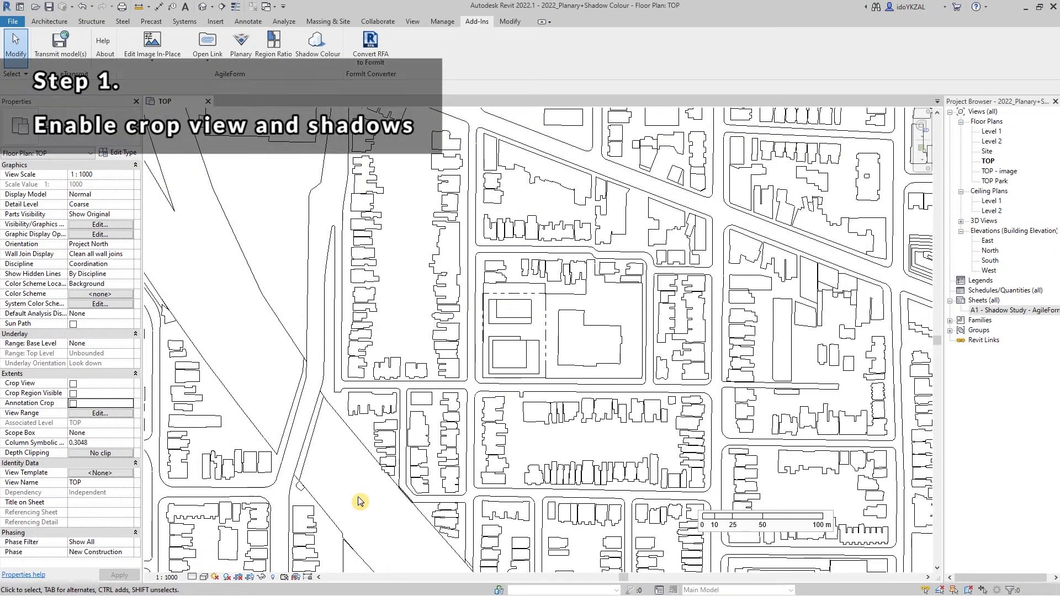
Enable Crop View, Crop Region Visible and Annotation Crop on the TOP plan, and turn on shadows
click(73, 383)
click(72, 393)
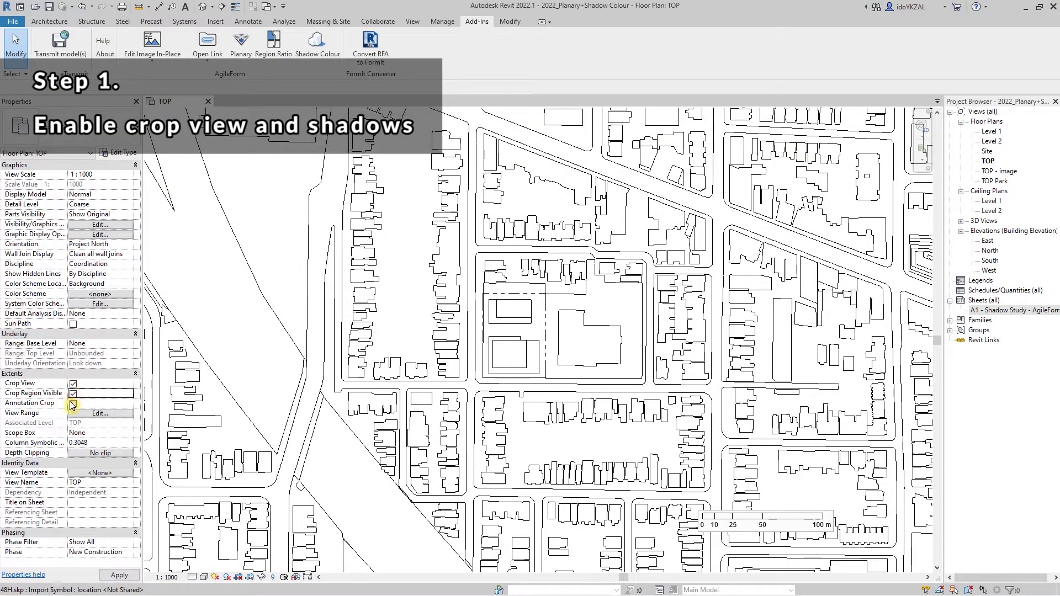
click(73, 406)
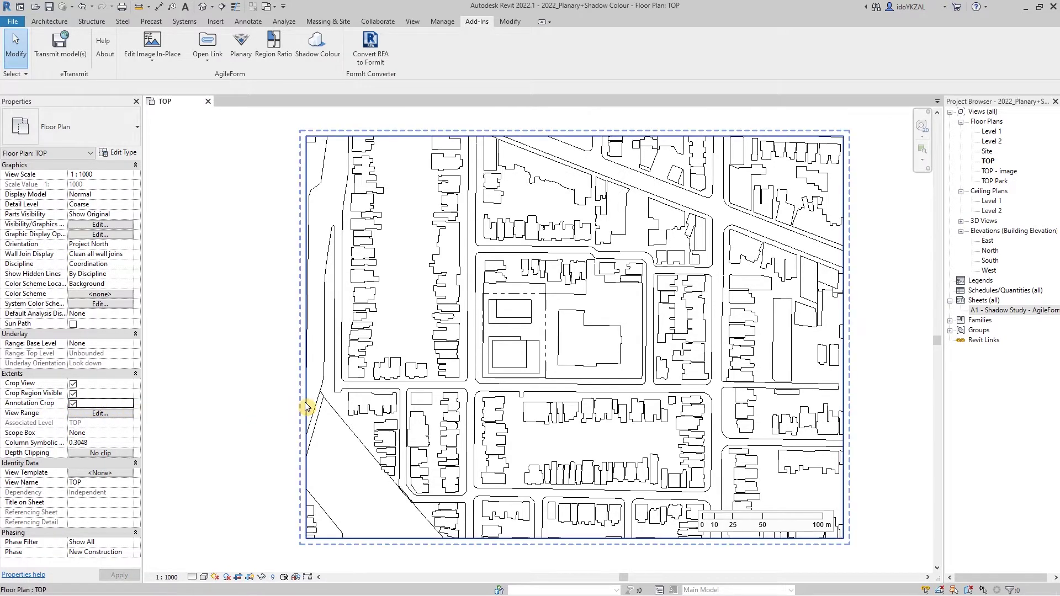
click(307, 407)
click(277, 415)
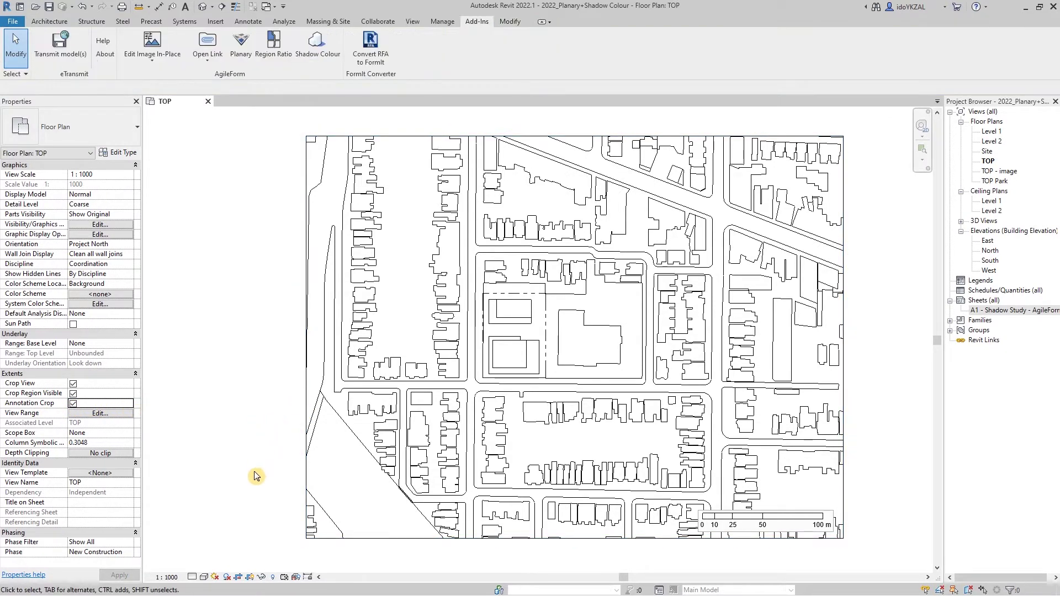
click(227, 578)
Confirm the Winter Solstice sun setting in Sun Settings for the plan's shadows
click(218, 577)
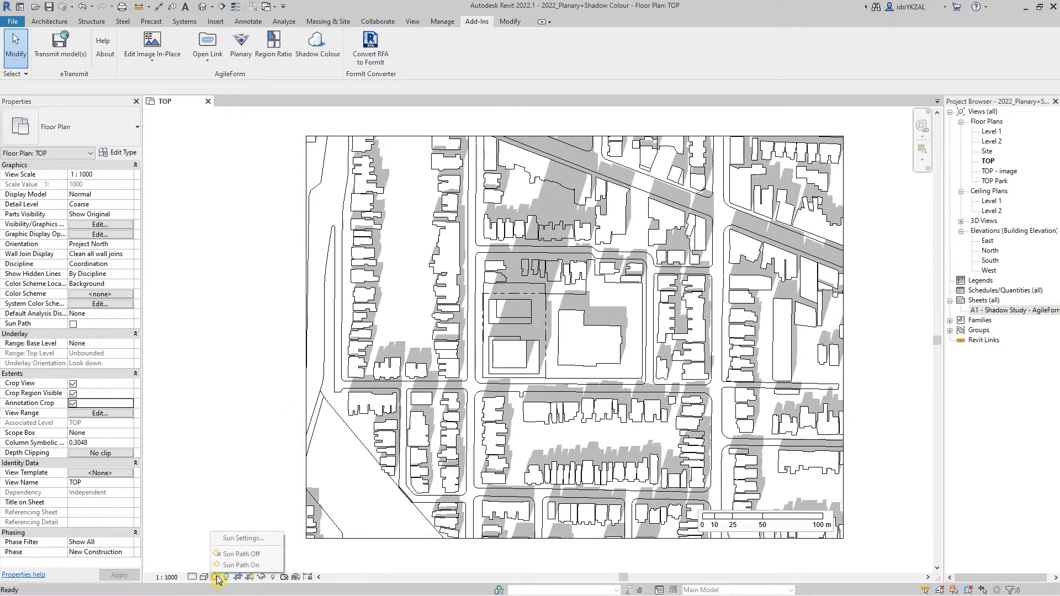
click(241, 538)
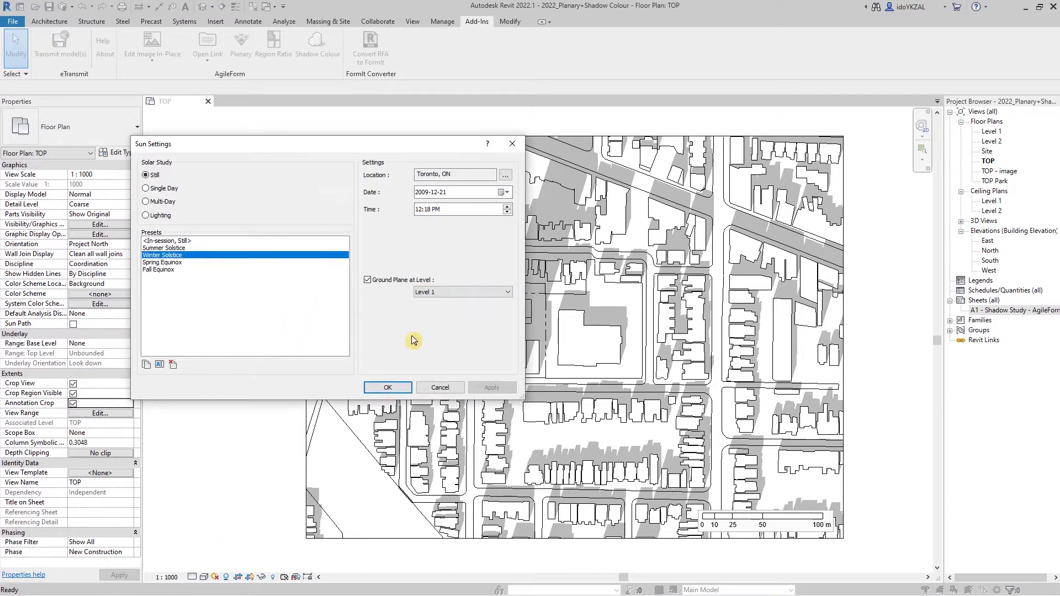
click(393, 388)
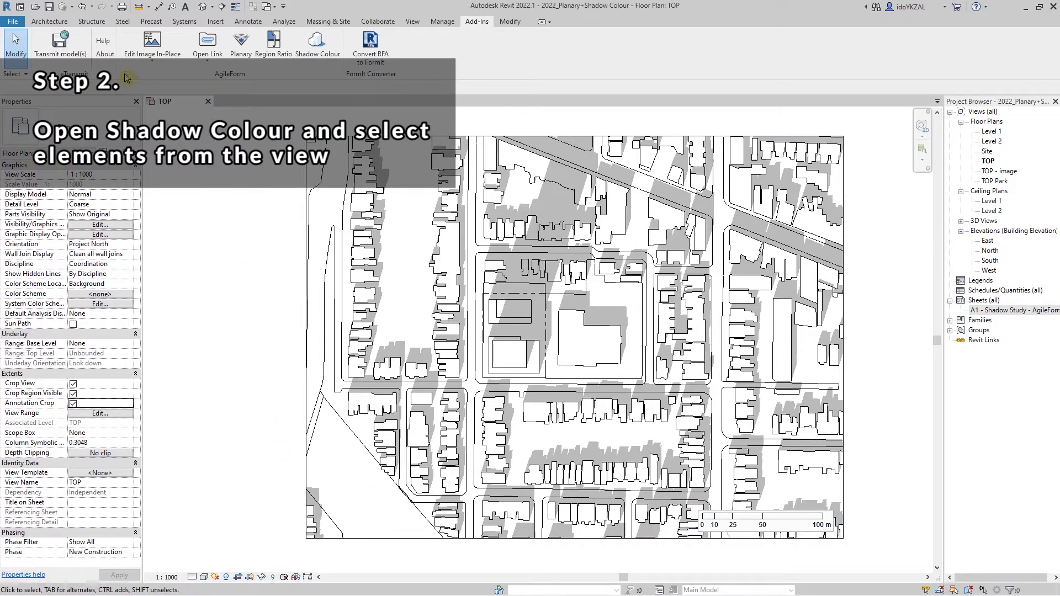
Launch the Shadow Colour add-in from Add-Ins and move its window to the upper left
click(49, 21)
click(476, 22)
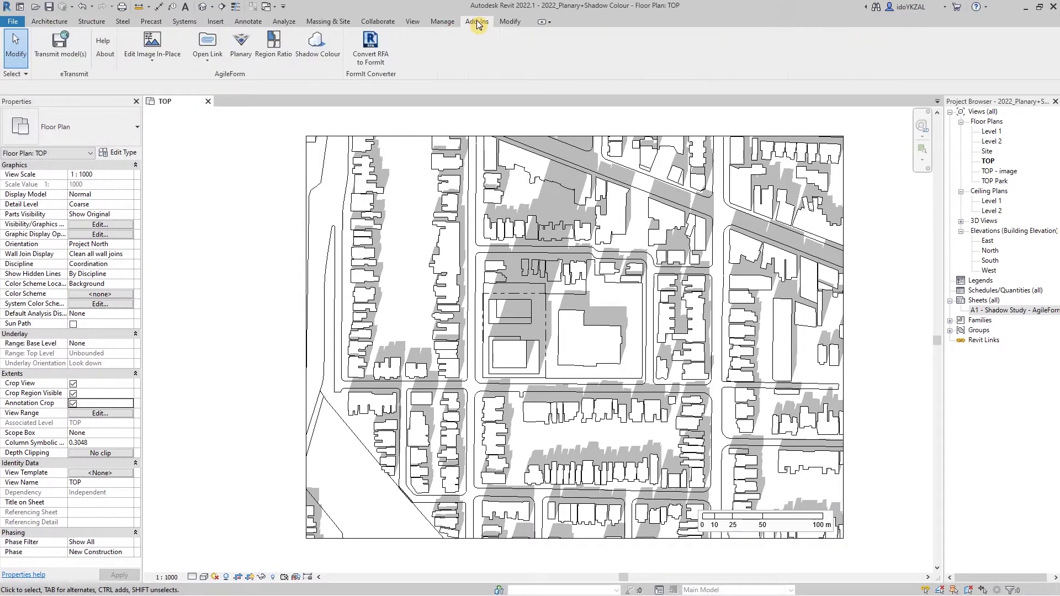
click(319, 49)
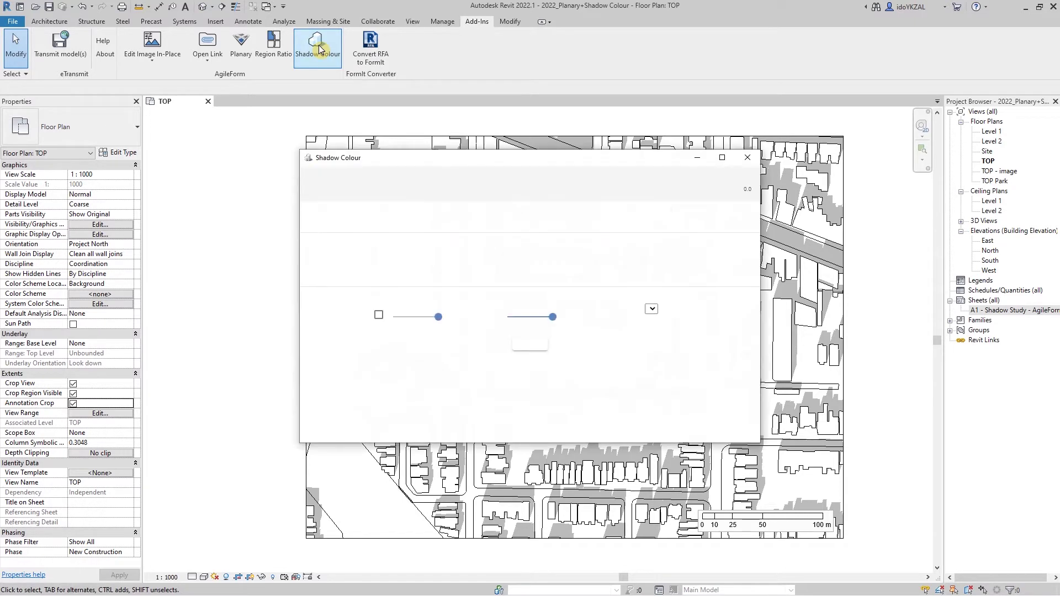
drag(522, 161, 267, 84)
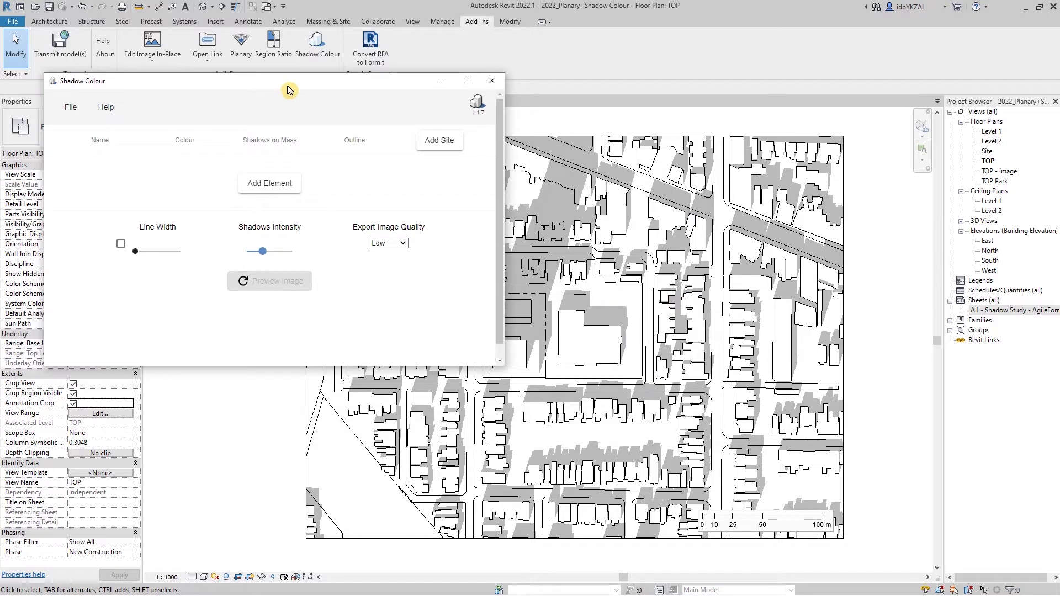
Add the linked city context, Approved mass and Proposed mass, then enlarge the add-in window
click(275, 189)
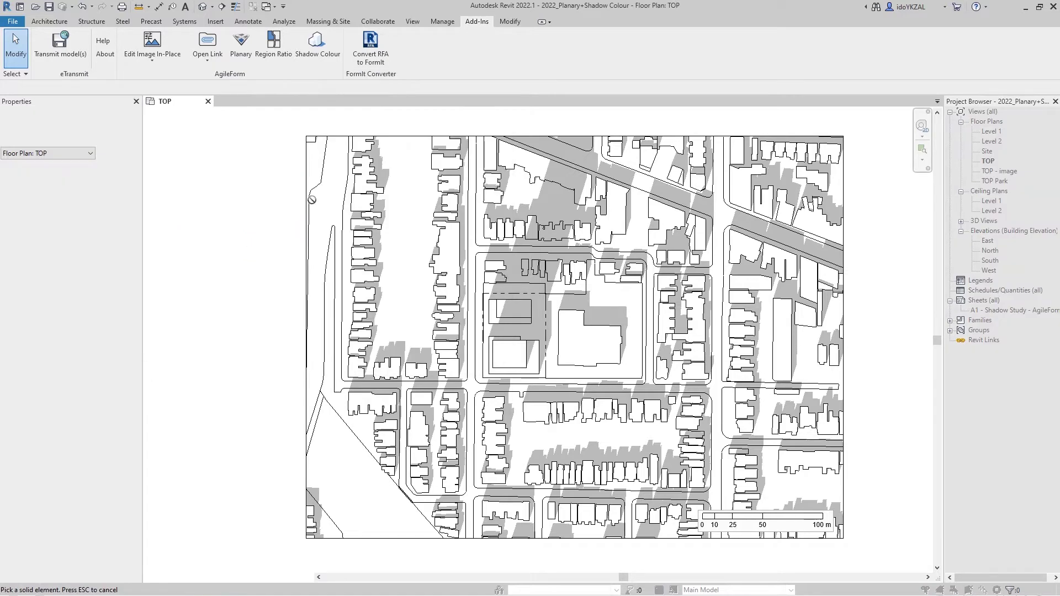
click(500, 241)
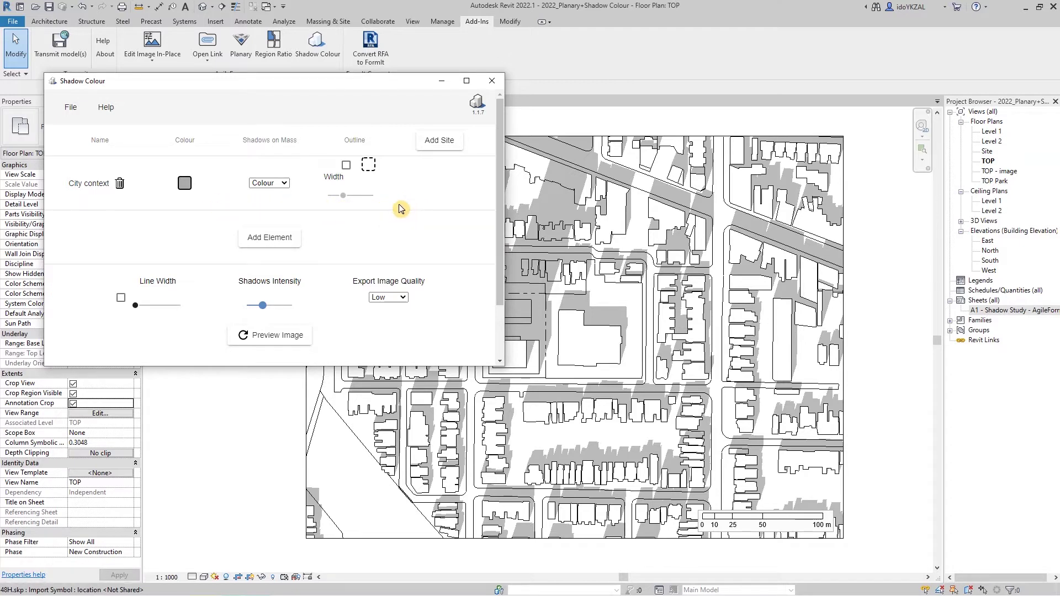
click(282, 243)
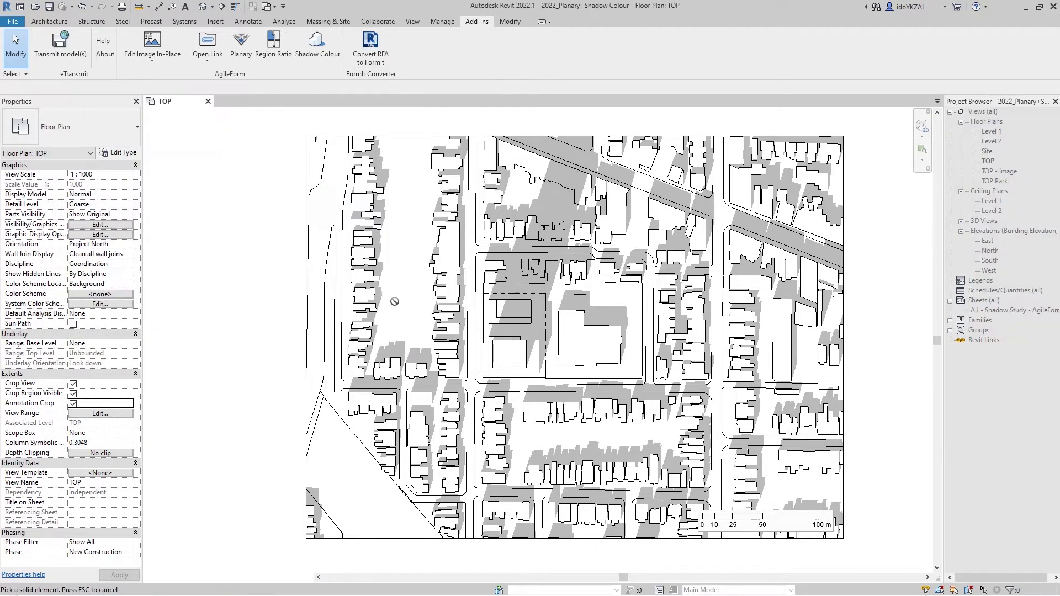
click(512, 327)
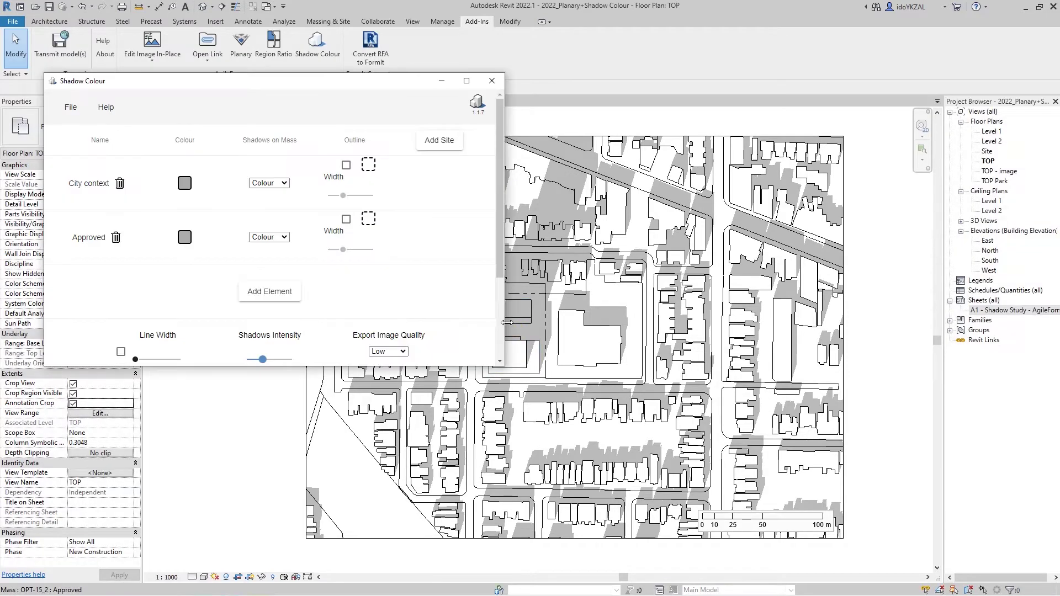
click(287, 293)
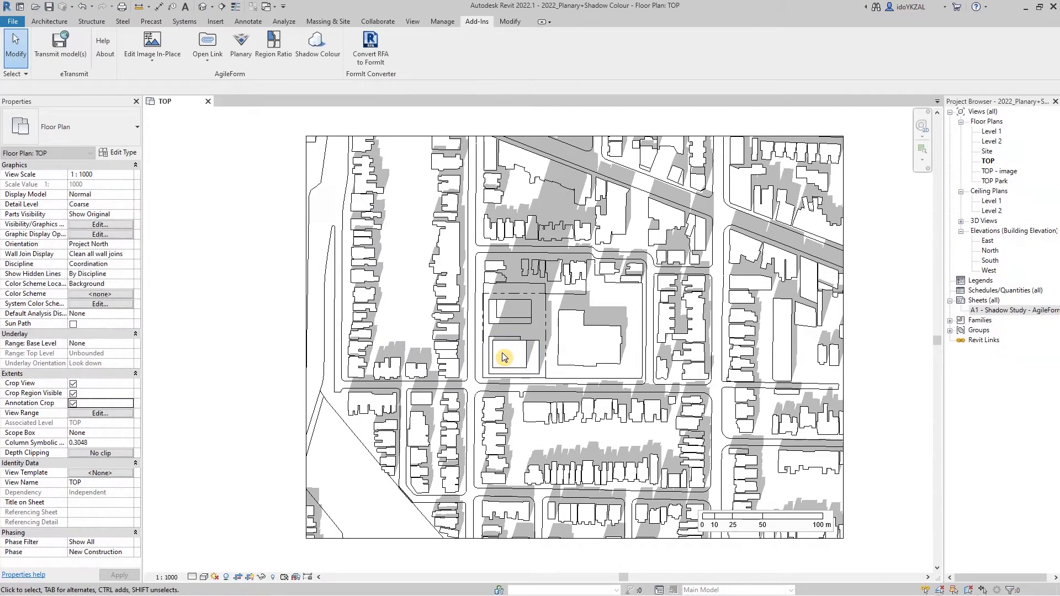
click(503, 356)
drag(378, 83, 385, 33)
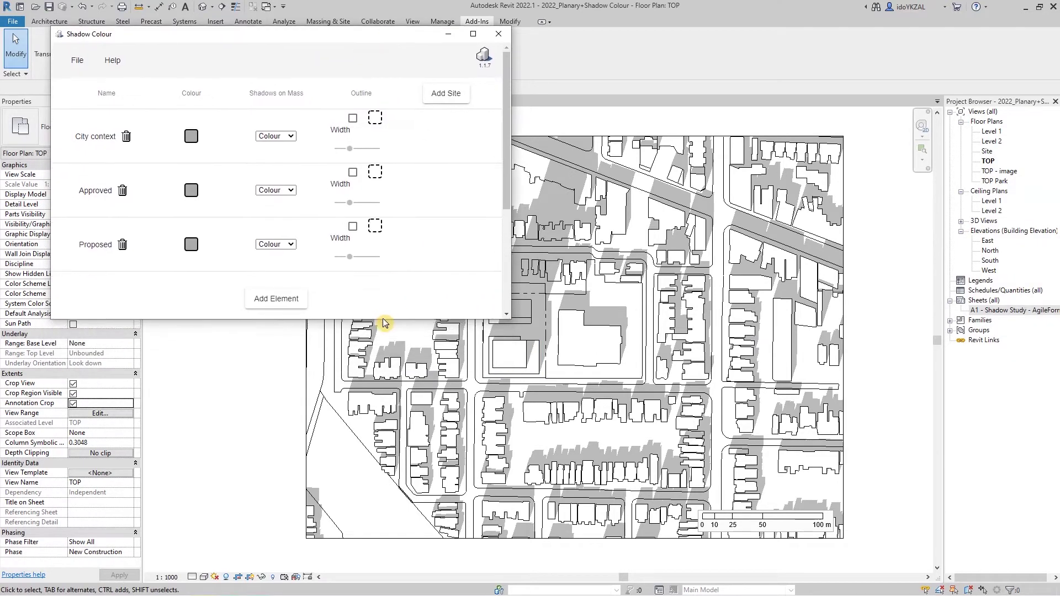
drag(383, 318, 389, 568)
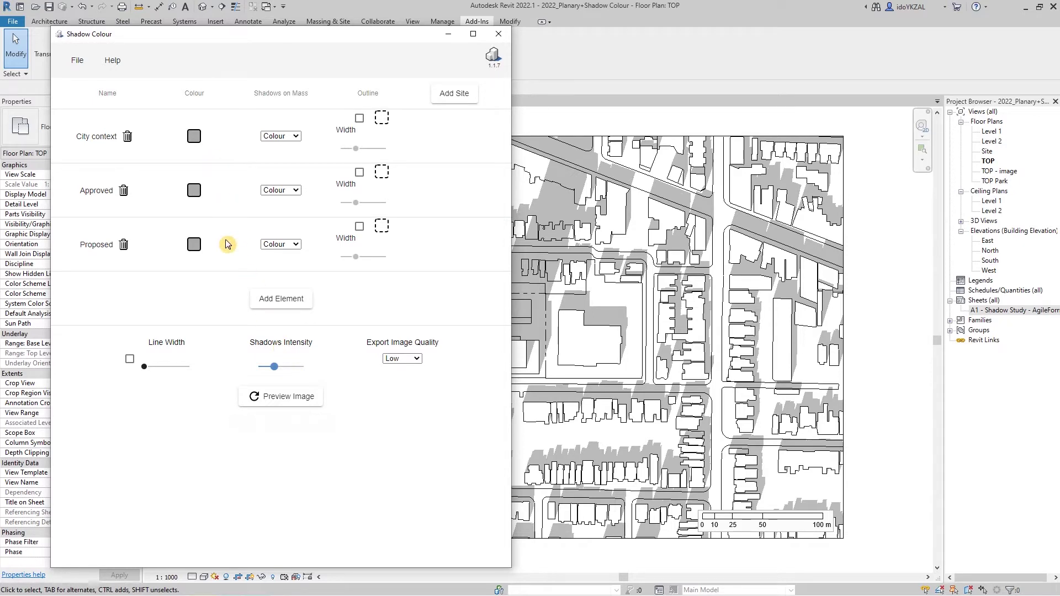
Set the Approved element colour to orange and the Proposed element colour to blue (4A90E2)
click(194, 190)
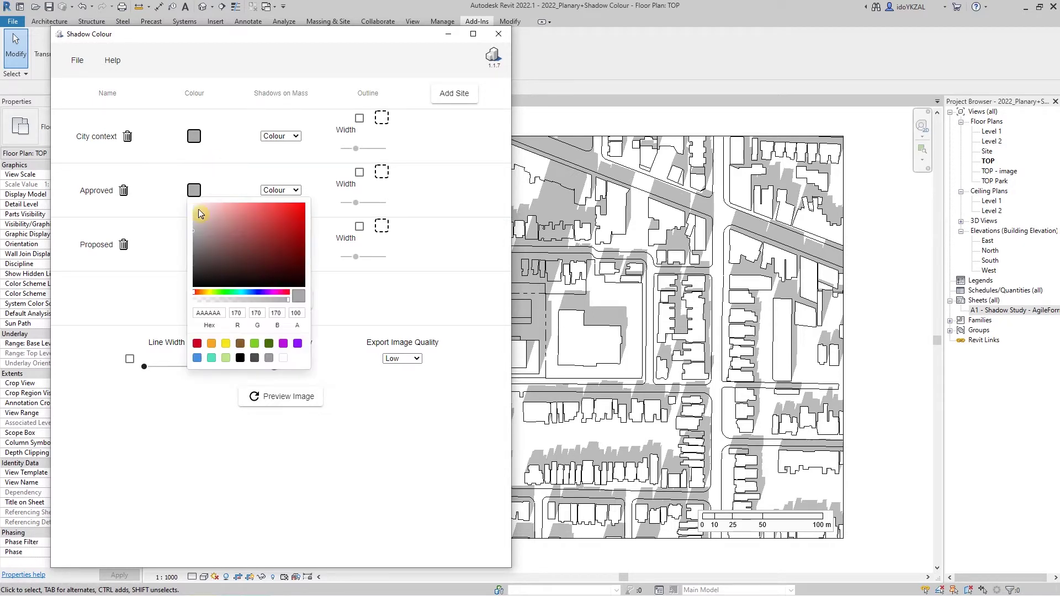
click(211, 343)
click(176, 311)
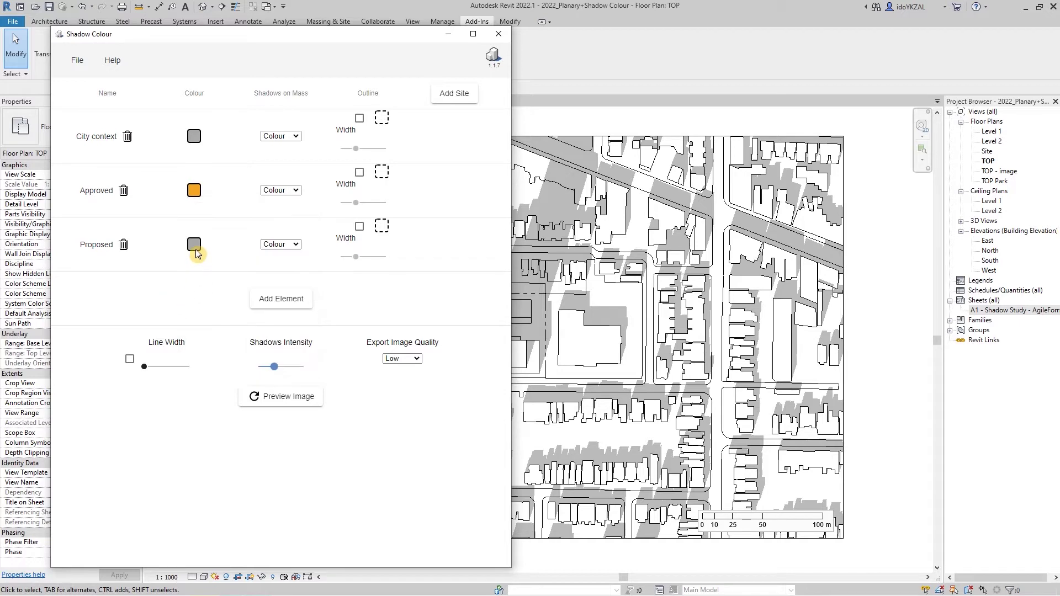
click(194, 244)
click(197, 412)
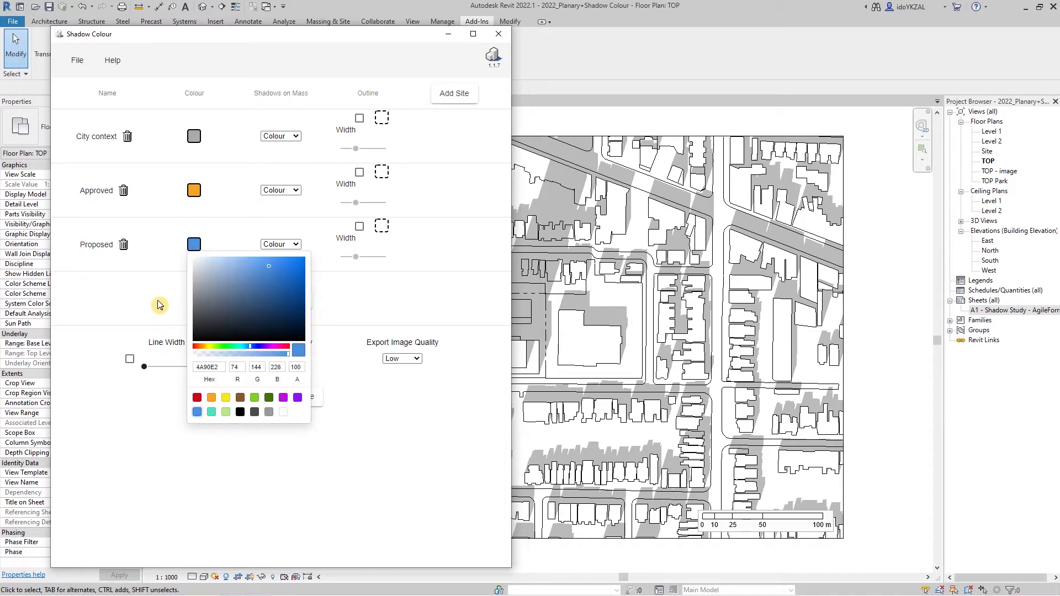
click(159, 302)
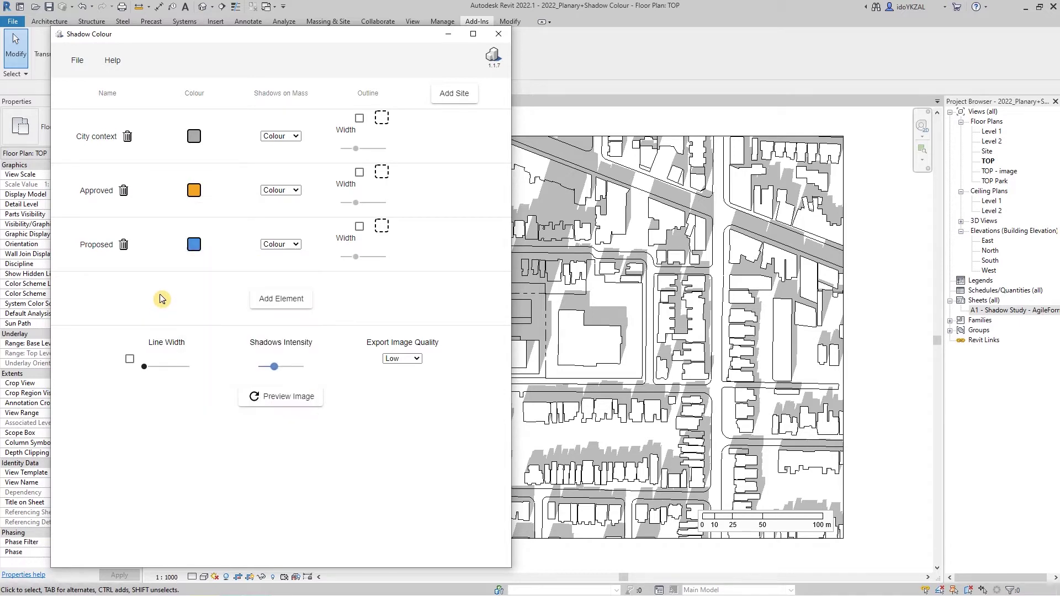
Preview the shadow study, raise Shadows Intensity to 100 and preview again
click(282, 398)
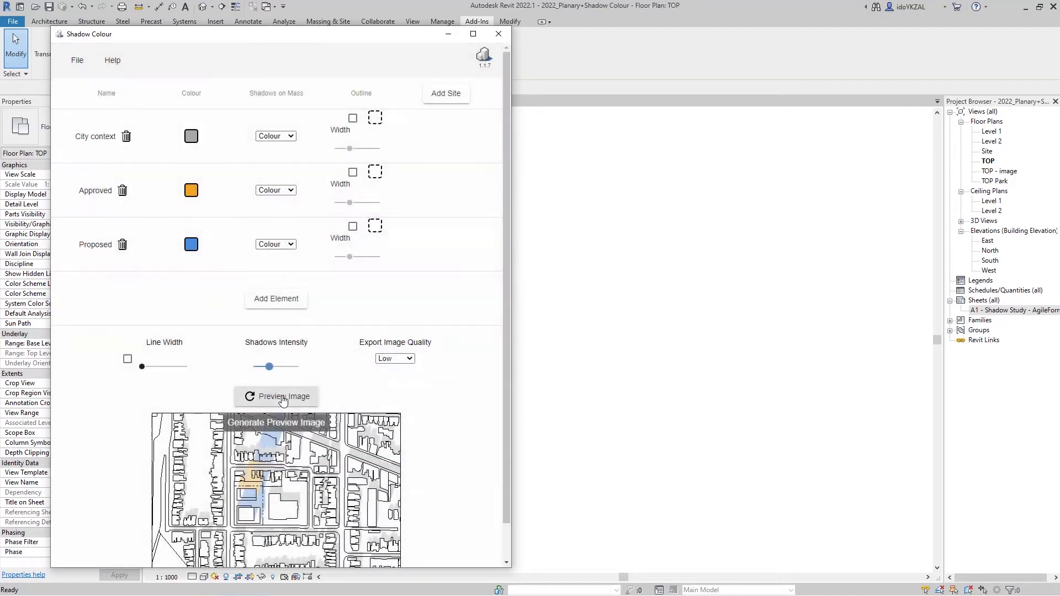
scroll(319, 454, down, 1)
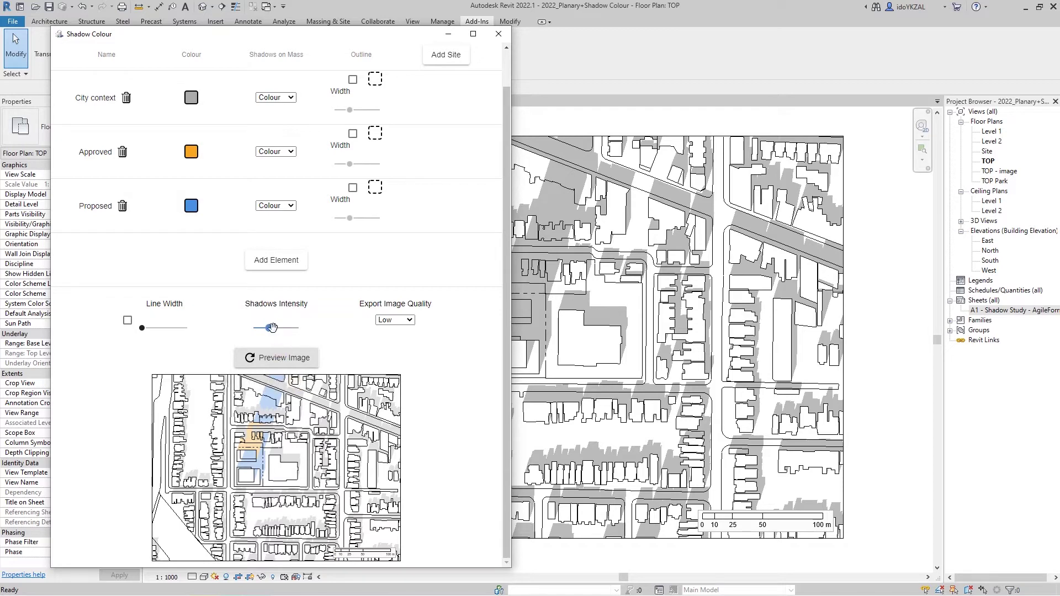
drag(270, 327, 301, 330)
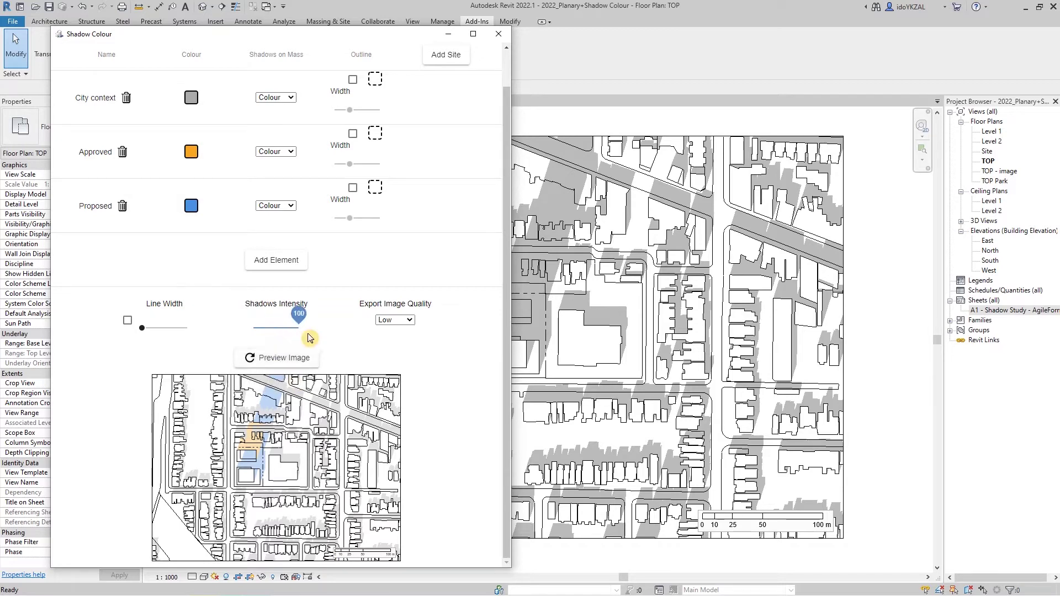
click(282, 357)
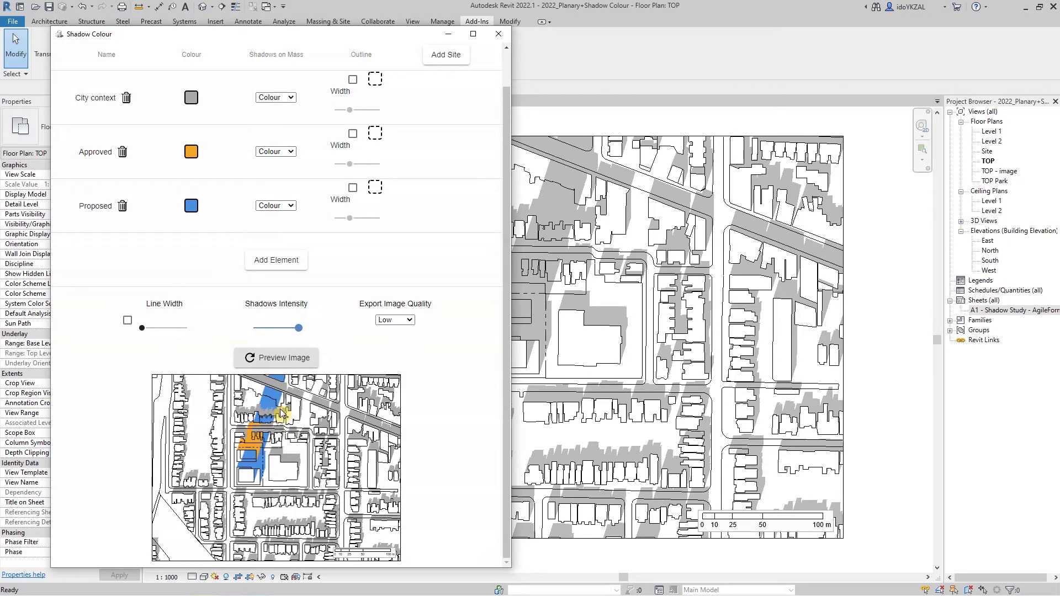
Set the Approved element's Shadows on Mass to Invisible
scroll(348, 354, up, 1)
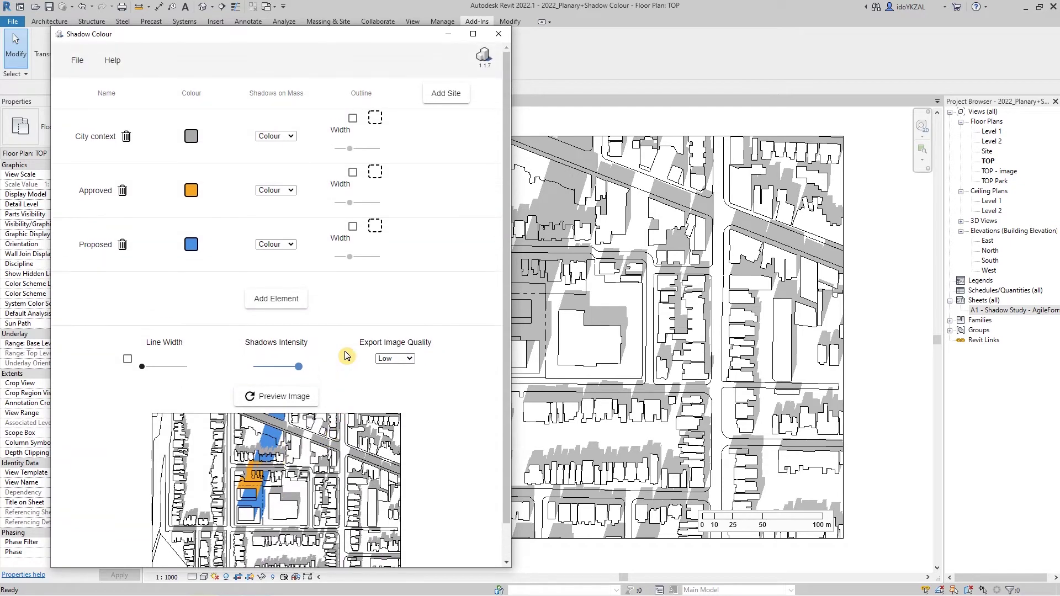
click(284, 190)
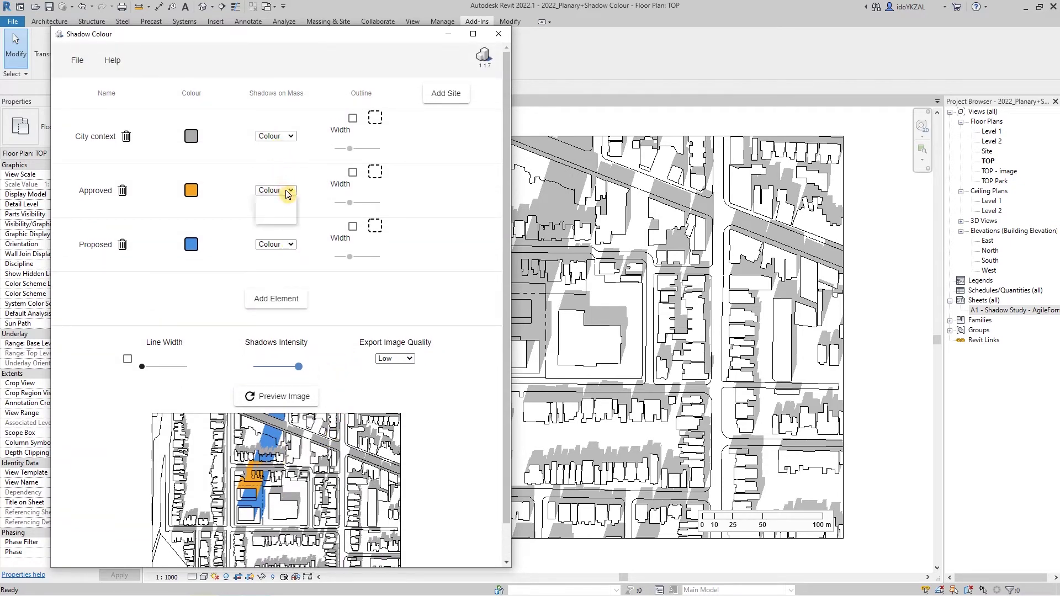
click(276, 219)
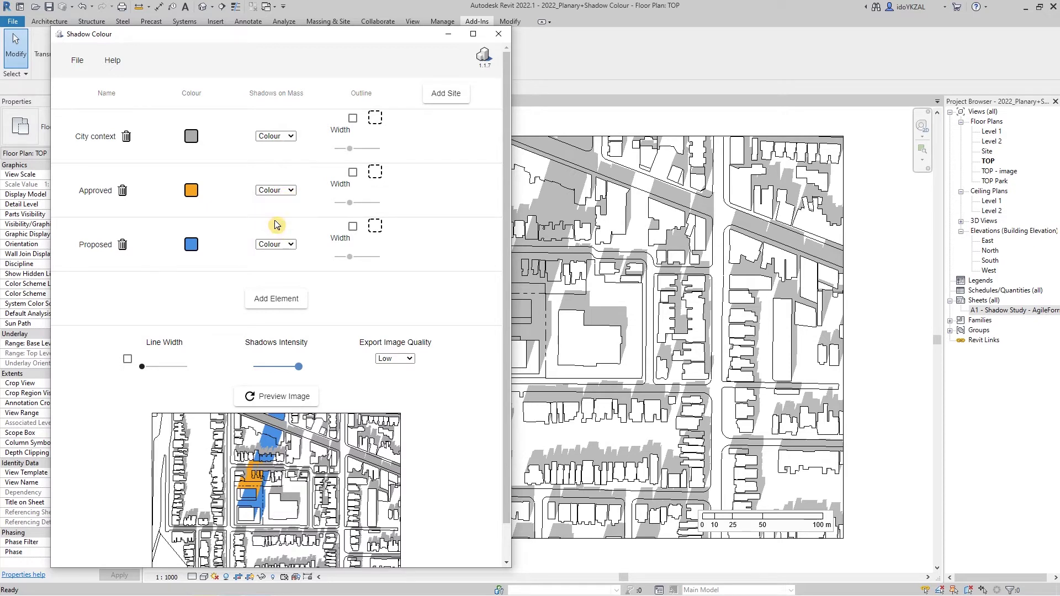
click(278, 243)
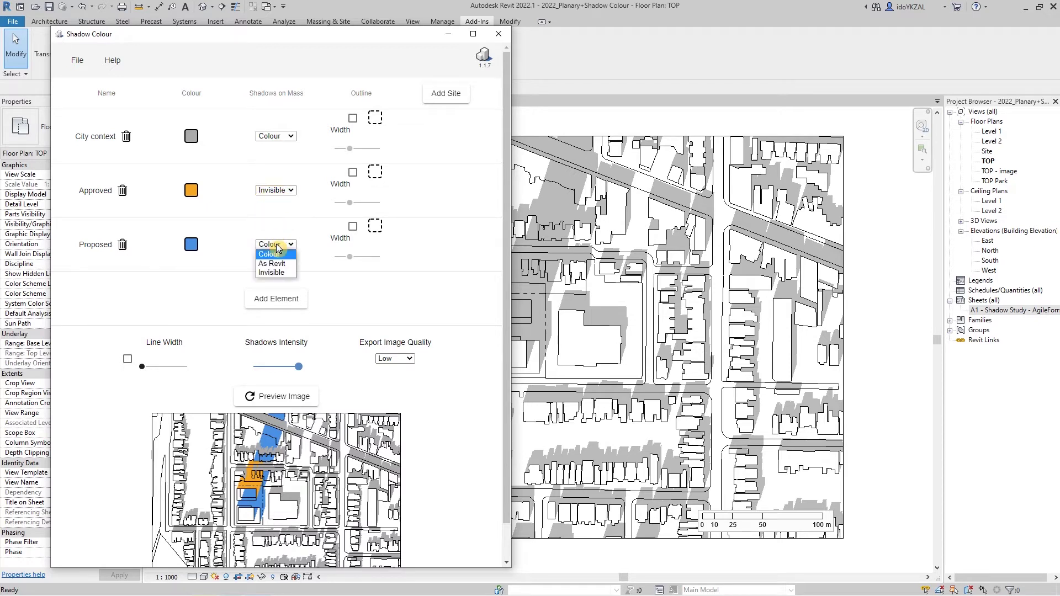
Set Proposed's Shadows on Mass to Invisible and refresh the preview
click(273, 272)
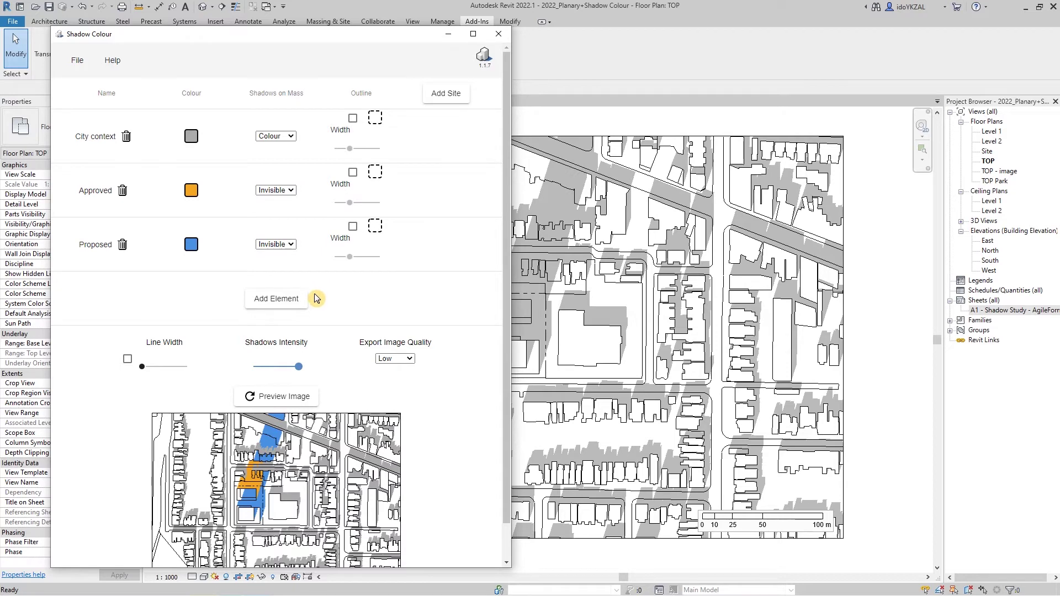
scroll(315, 298, down, 1)
click(282, 359)
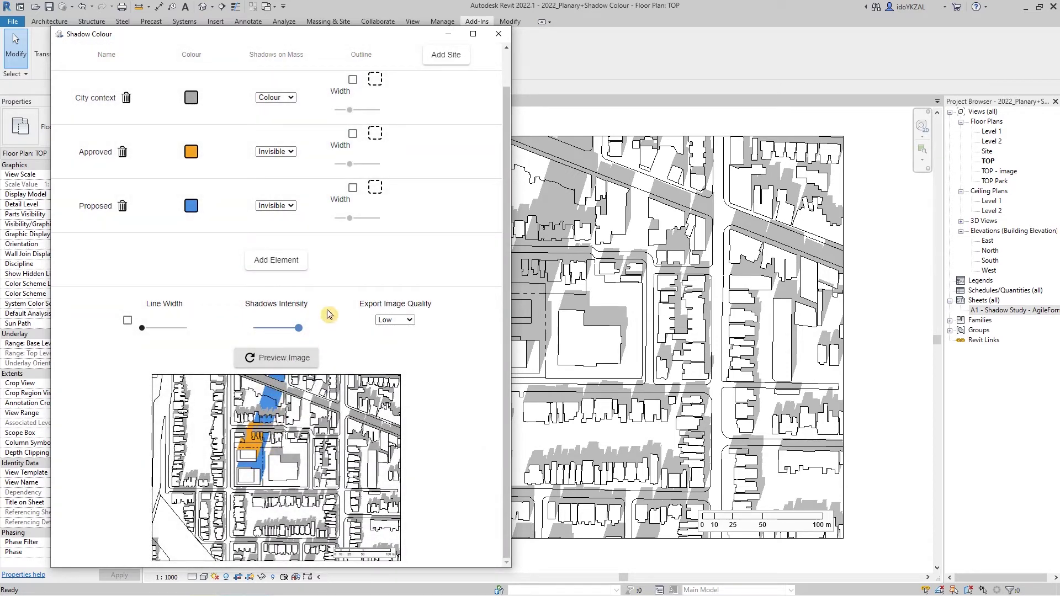
Test a red outline on the Proposed buildings, then remove the outline and re-preview
click(352, 188)
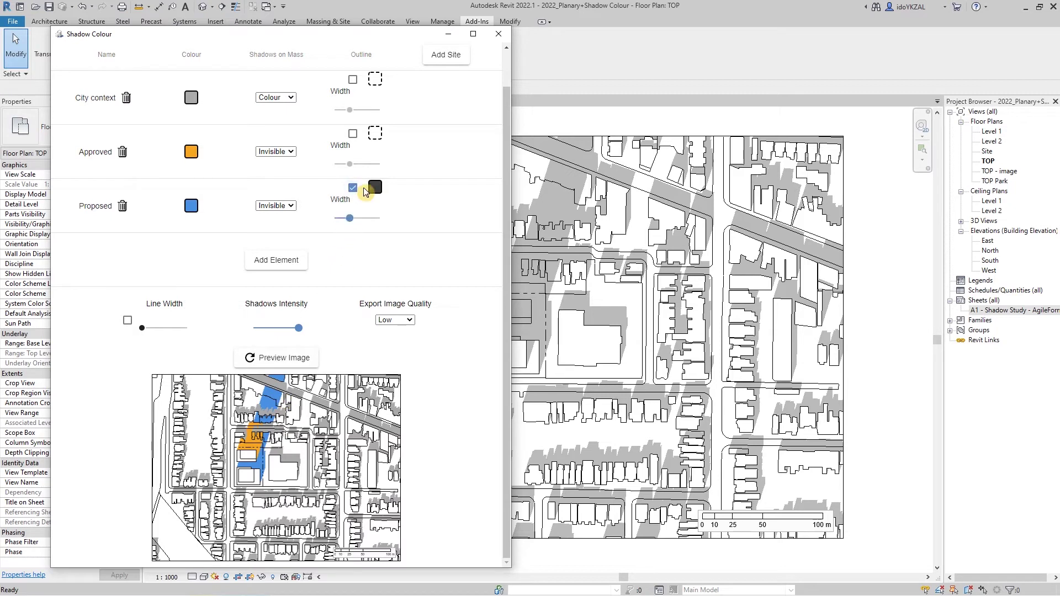
click(374, 187)
click(378, 340)
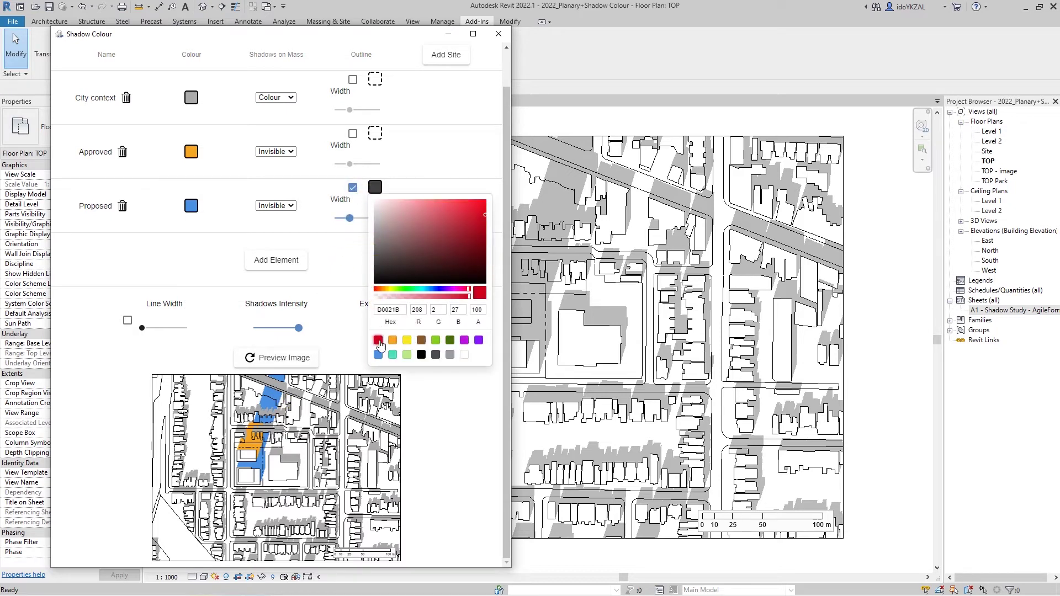
click(348, 328)
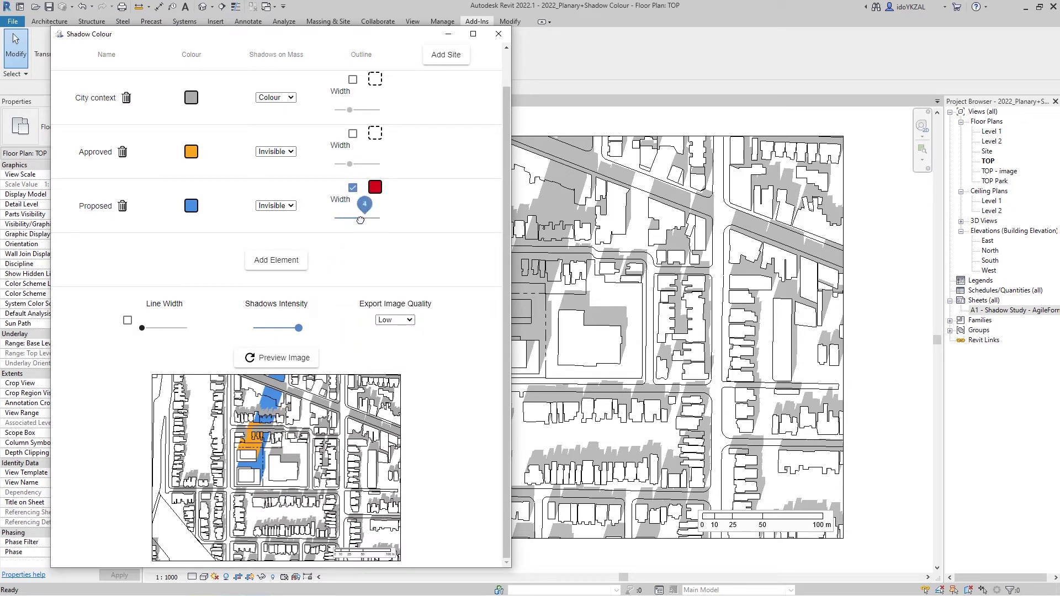
click(290, 360)
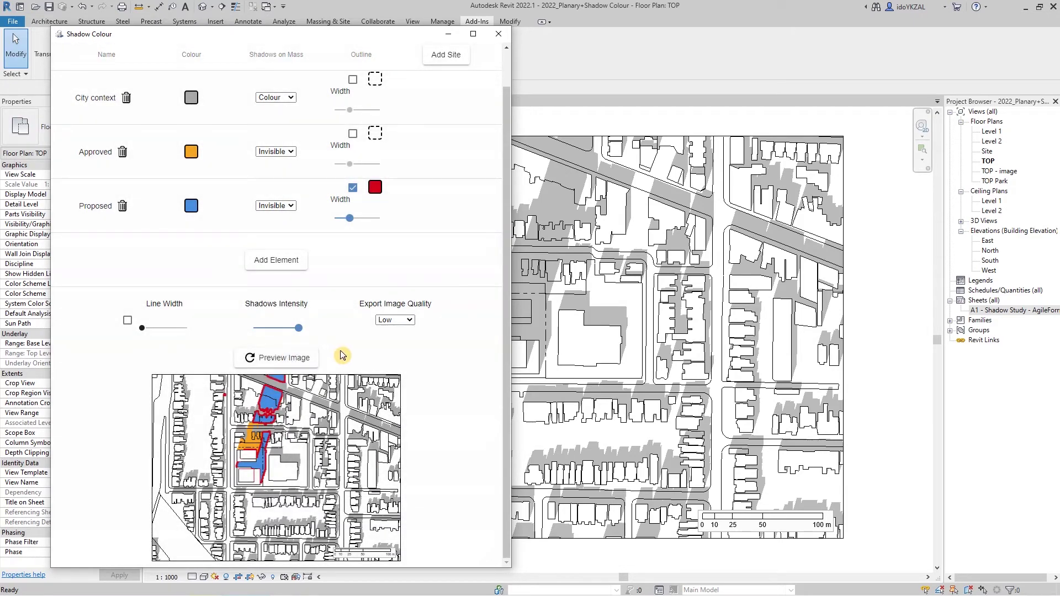
click(353, 188)
click(299, 355)
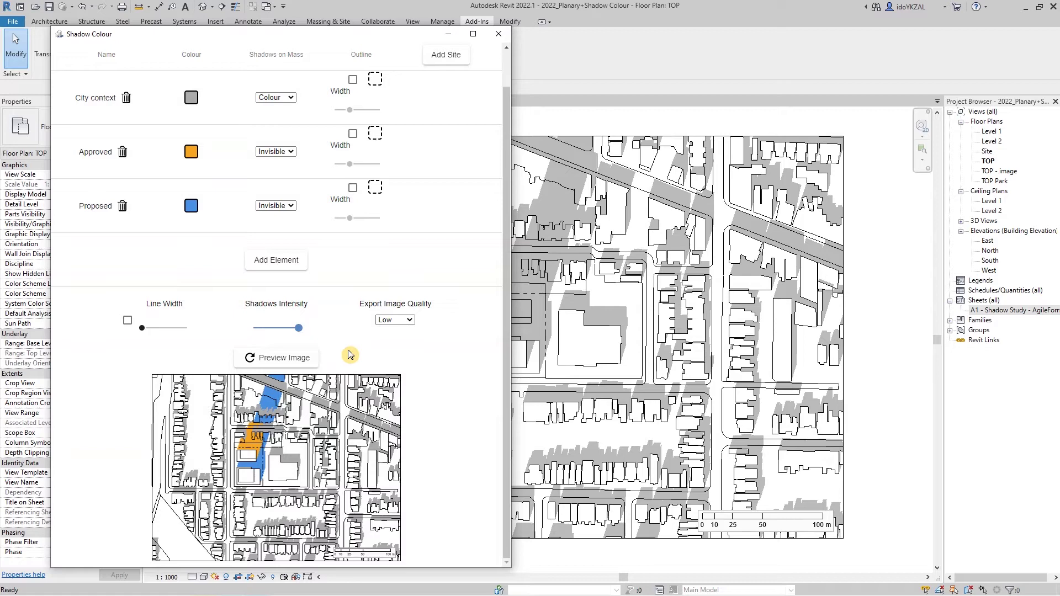
Add the property line as Site 1 and enable site overrides for Proposed and Approved
click(448, 57)
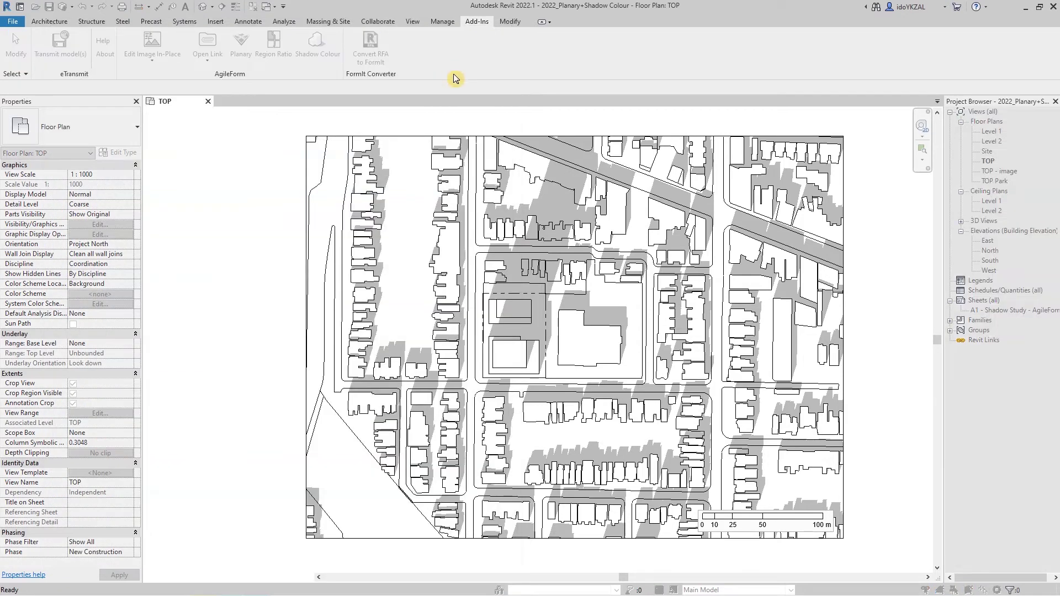
click(543, 325)
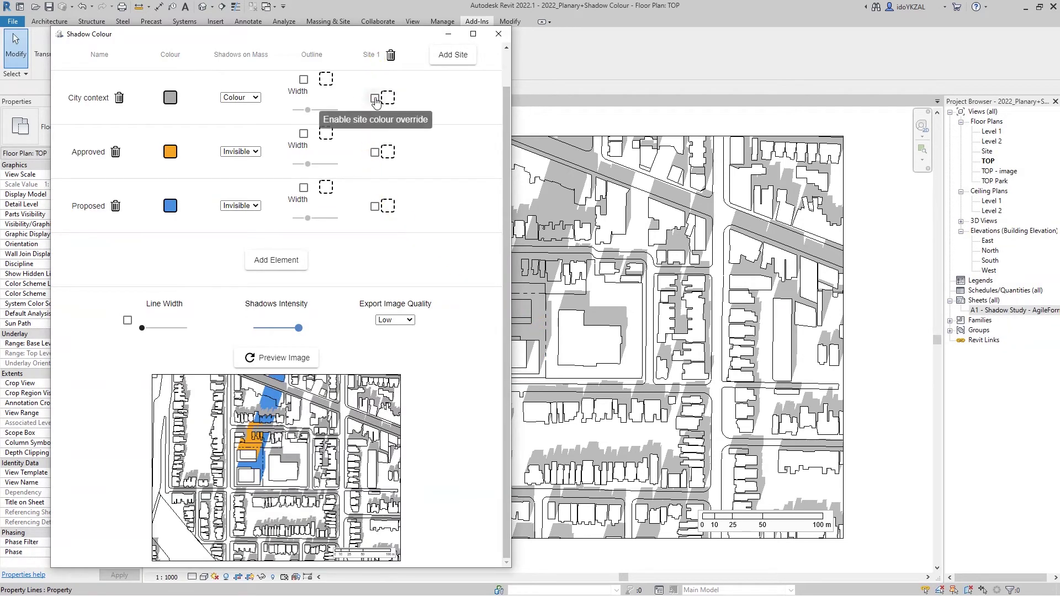
click(375, 206)
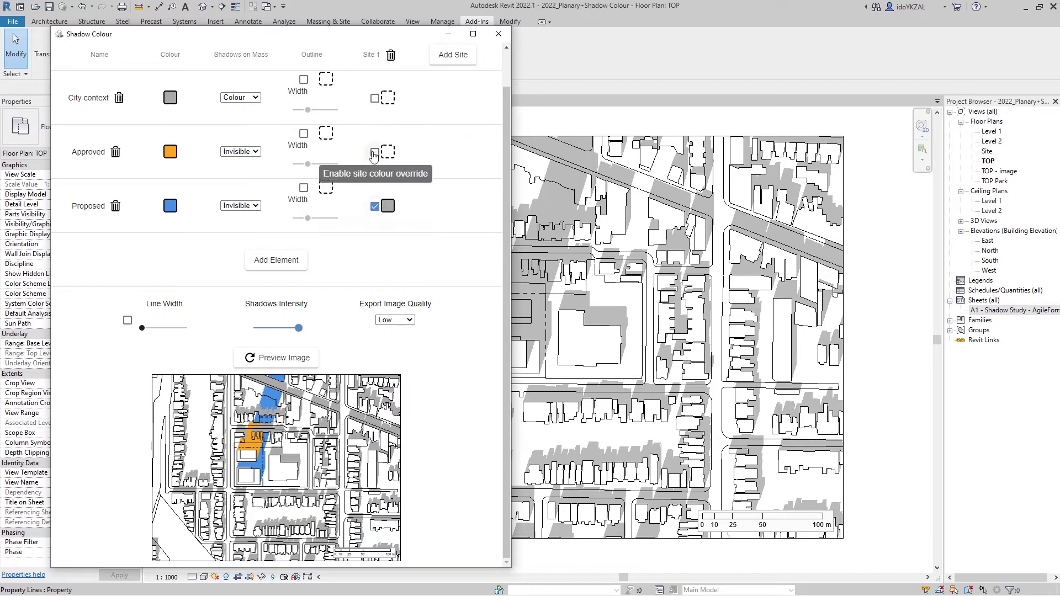
click(375, 153)
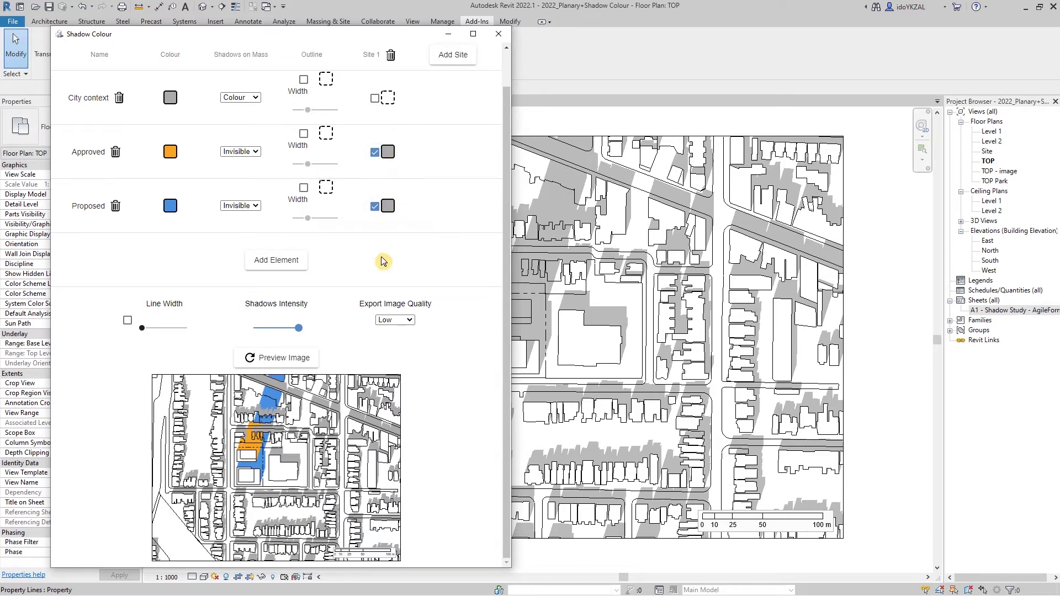
click(280, 356)
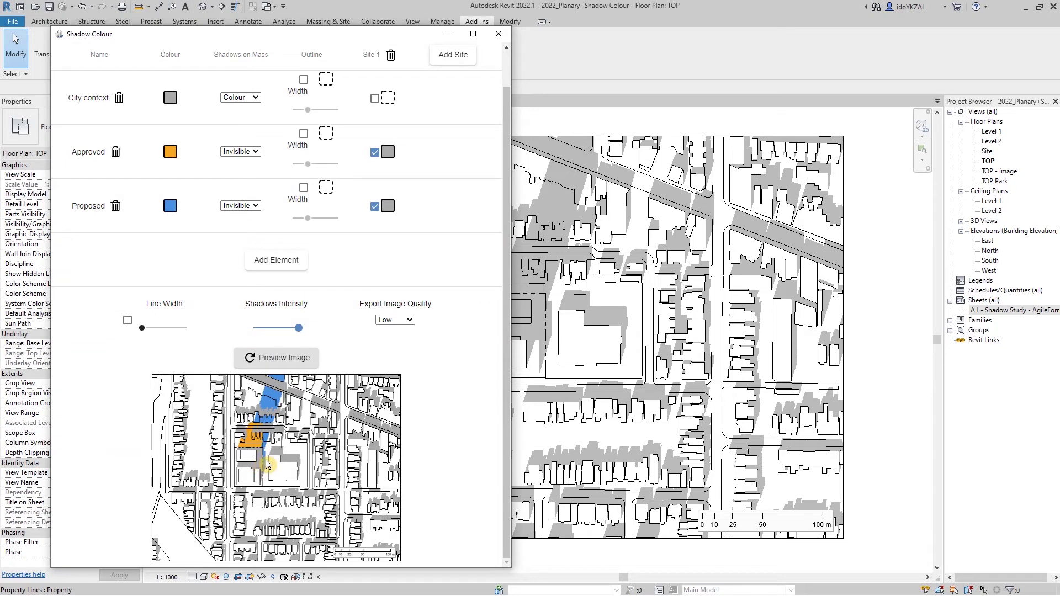
Make the Site 1 colour white (FFFFFF) for Approved and Proposed, then regenerate the preview
click(387, 152)
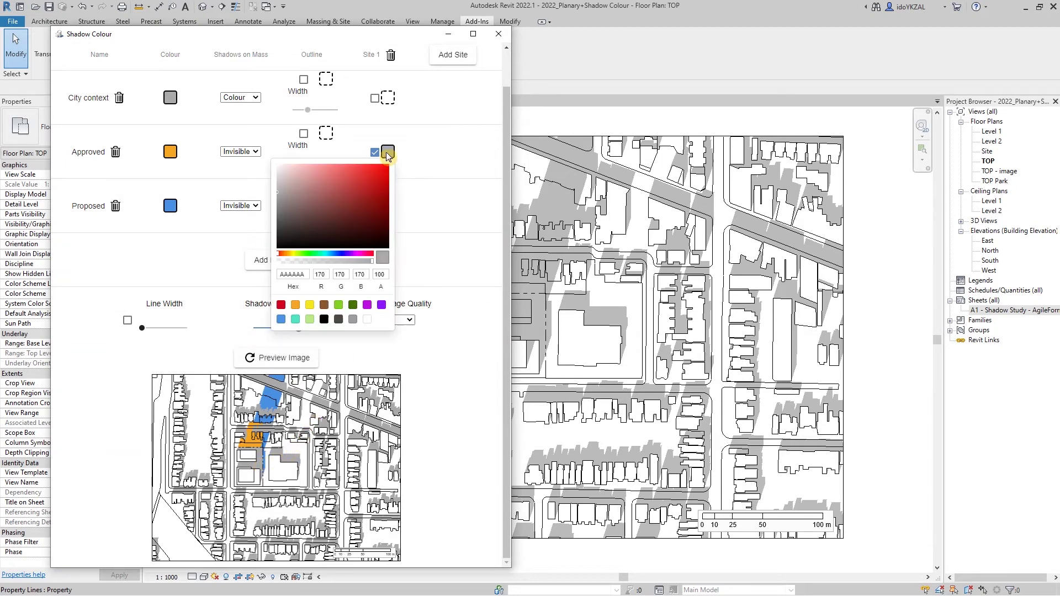
click(366, 321)
click(410, 210)
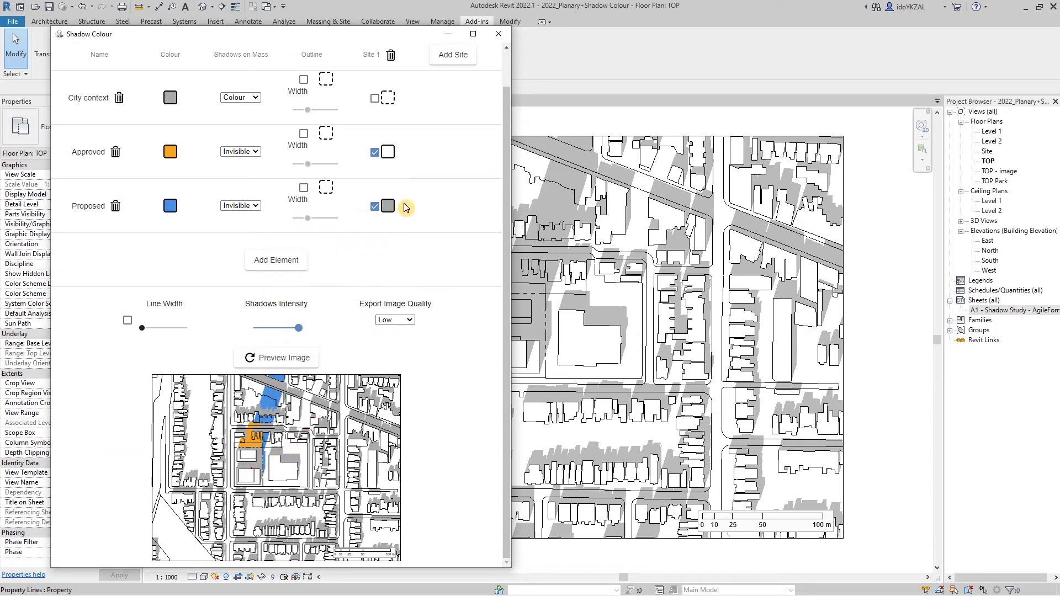
click(388, 206)
click(368, 374)
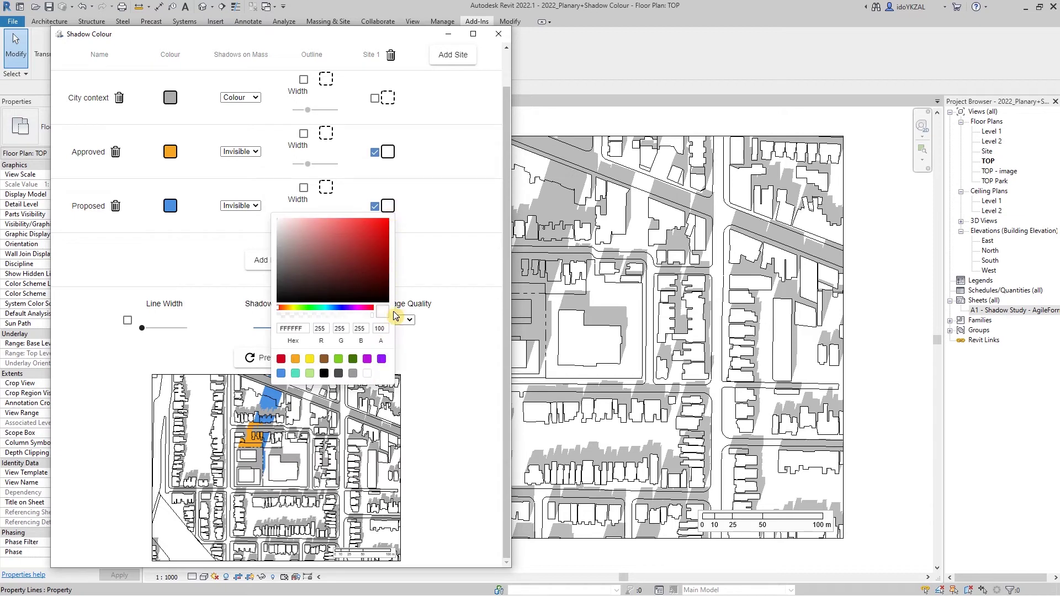
click(419, 274)
click(284, 356)
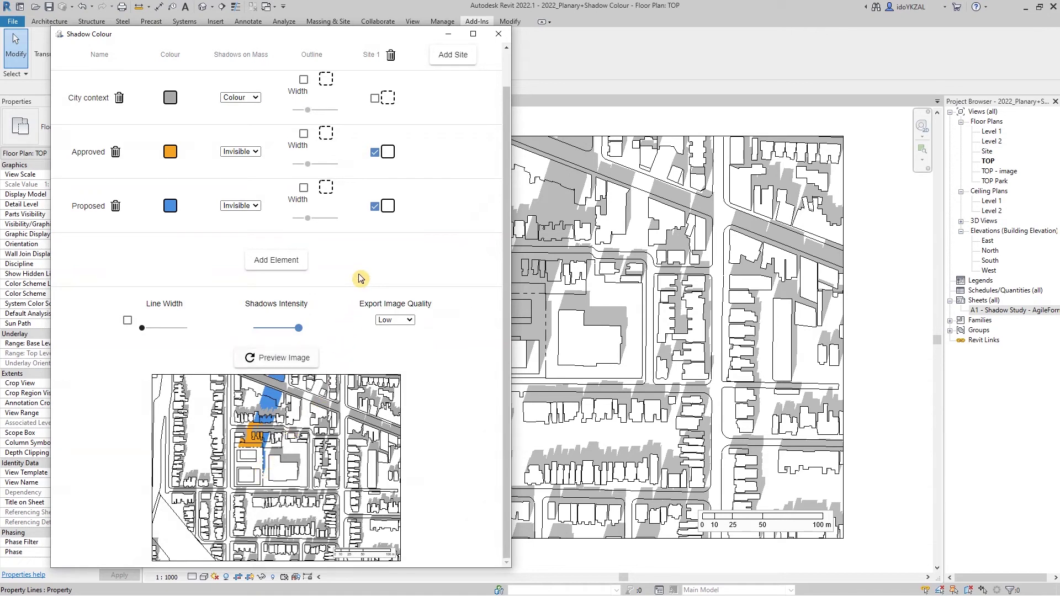
click(128, 320)
drag(139, 326, 172, 330)
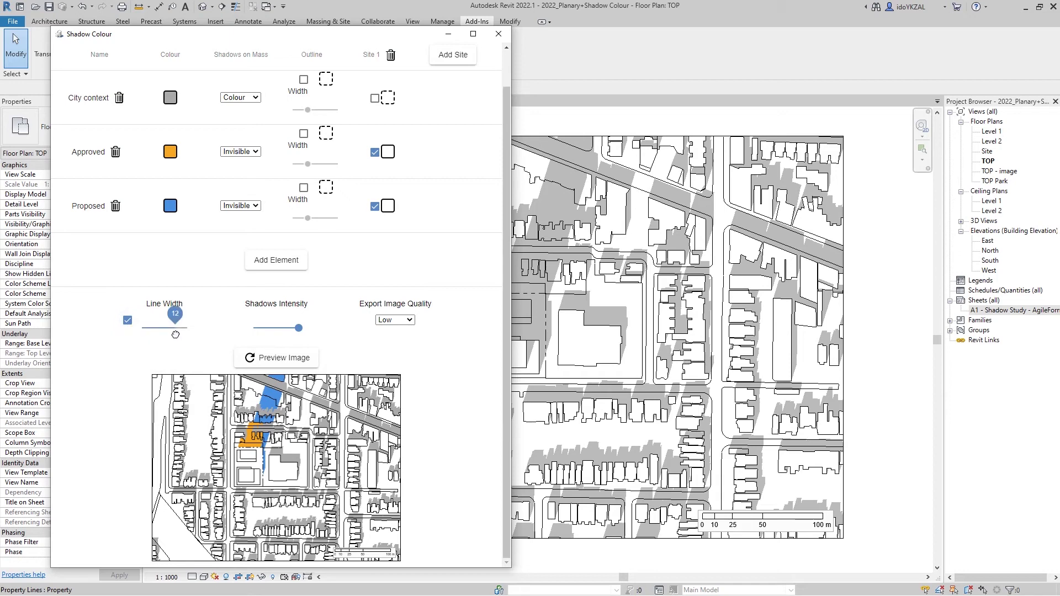
click(294, 364)
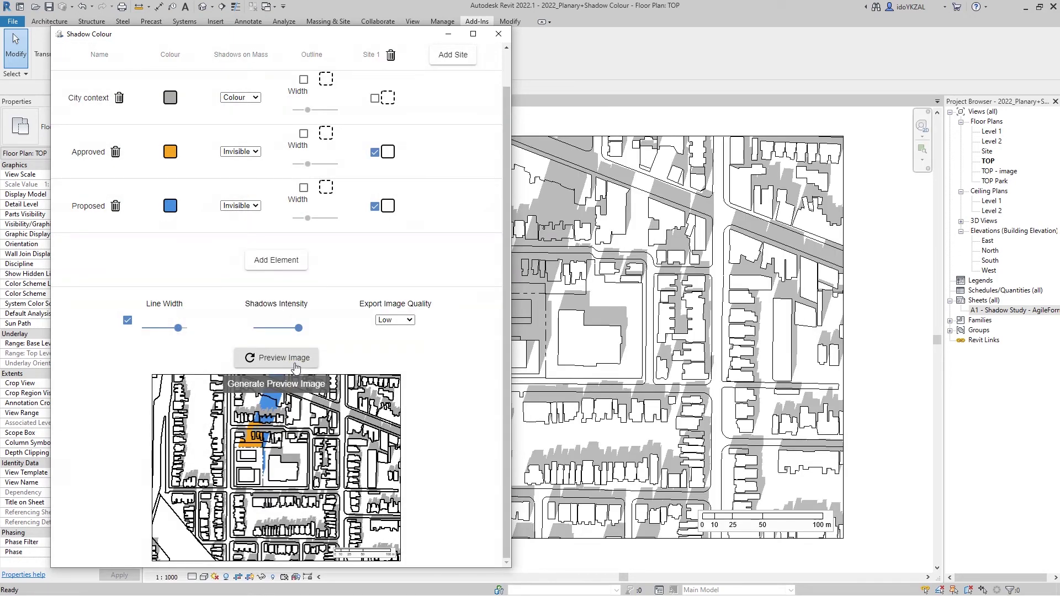
click(128, 320)
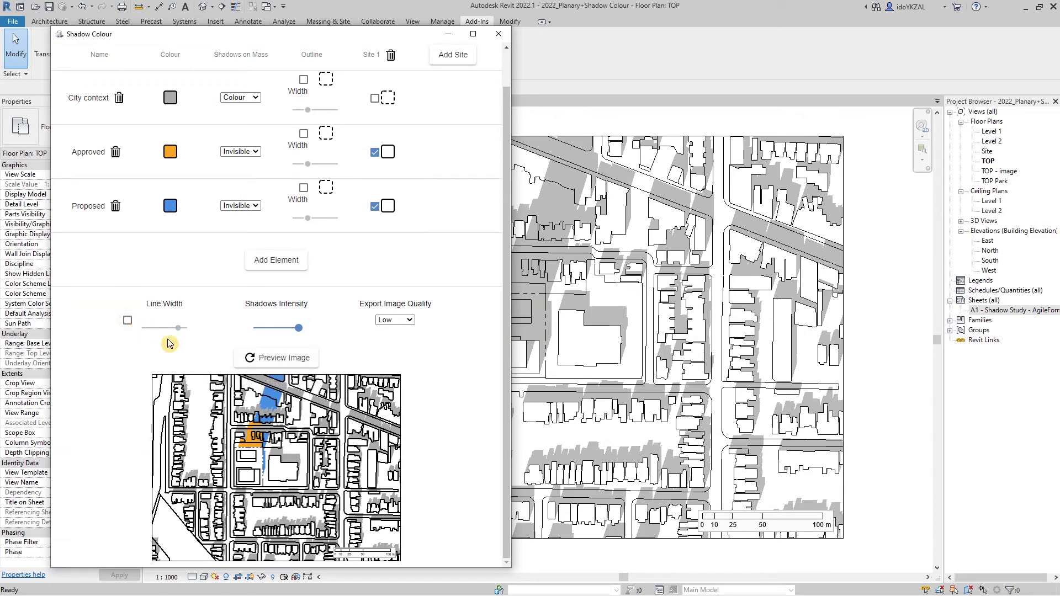
click(257, 358)
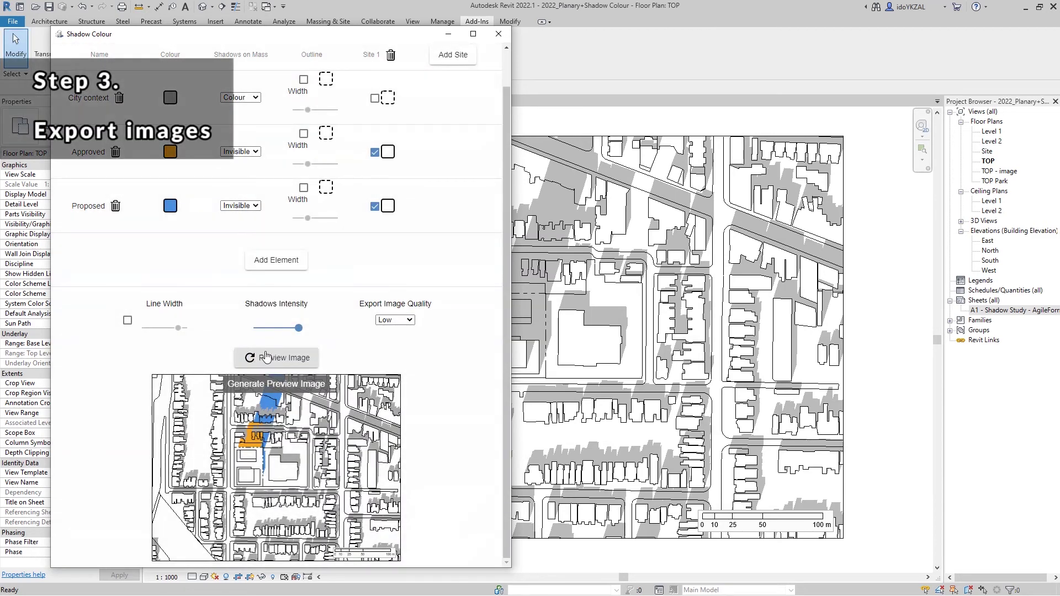
Set Export Image Quality to High and export the shadow image to a new sheet
click(410, 322)
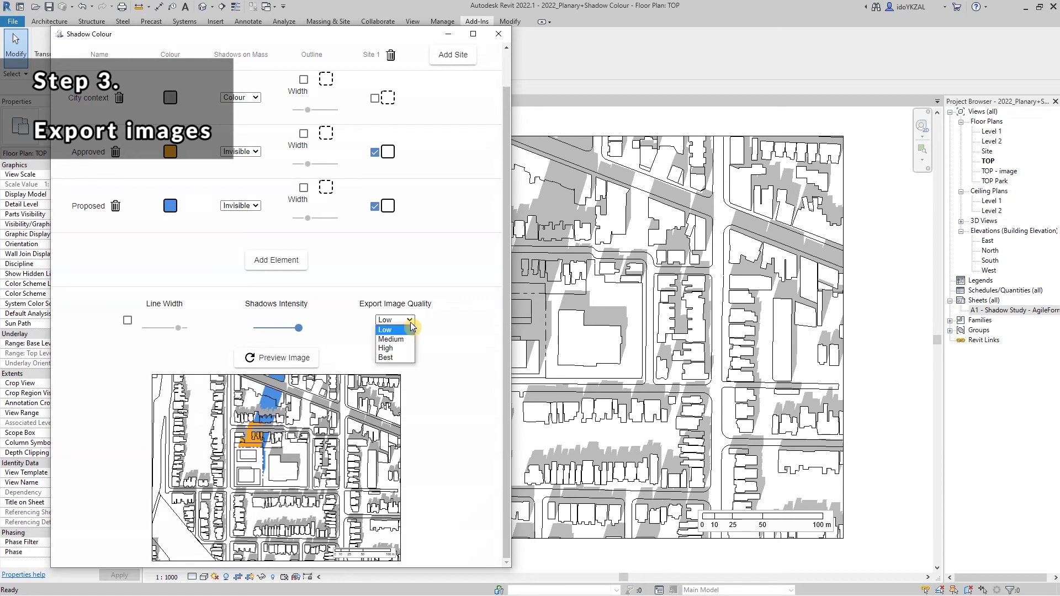
click(396, 350)
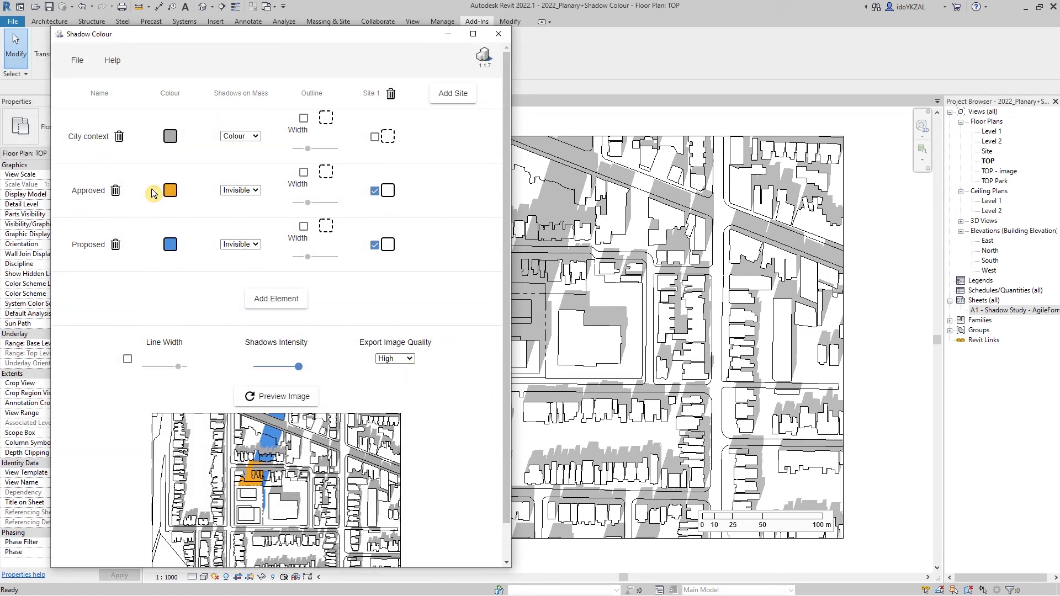
click(75, 66)
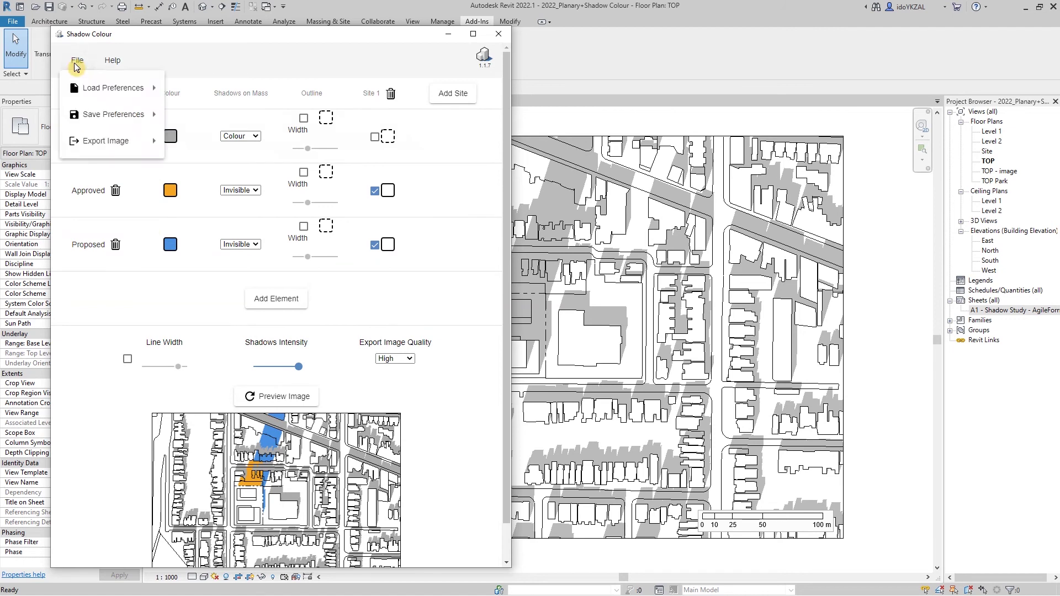
mouse_move(89, 143)
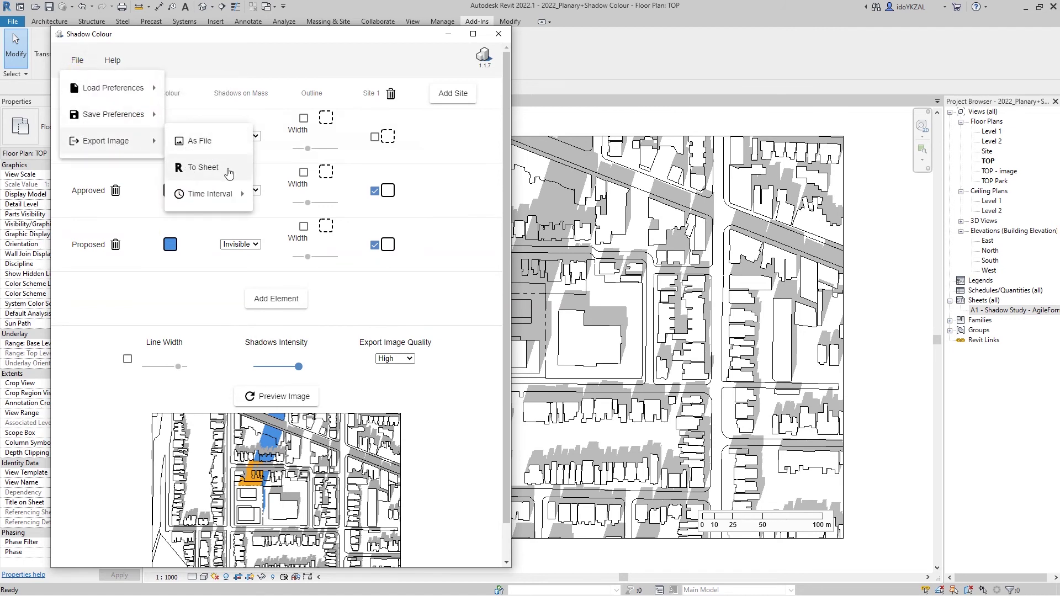
click(227, 174)
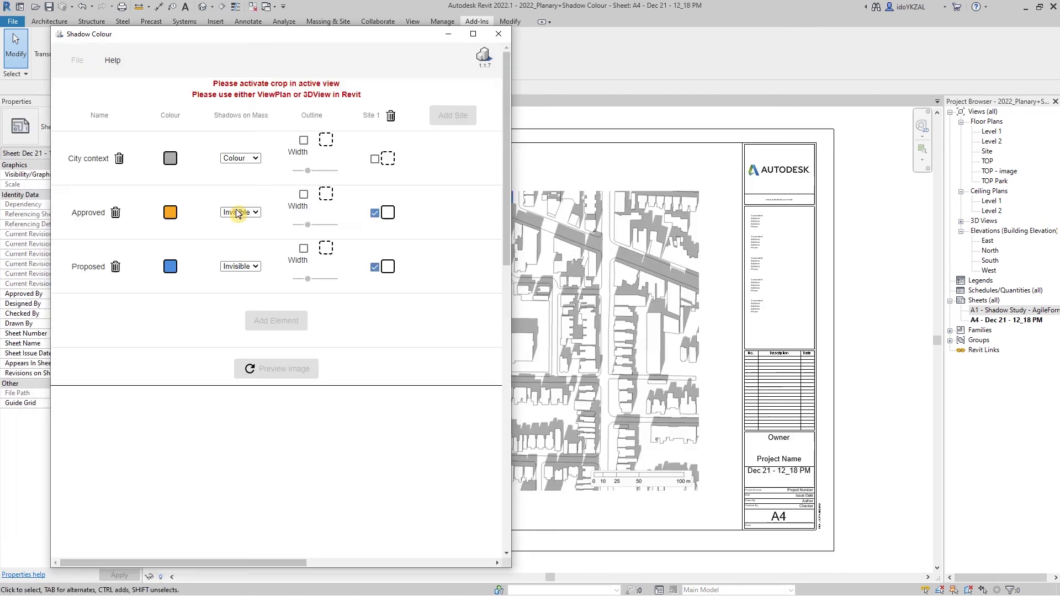
Minimize the add-in window and inspect the image placed on the new A4 sheet
click(449, 34)
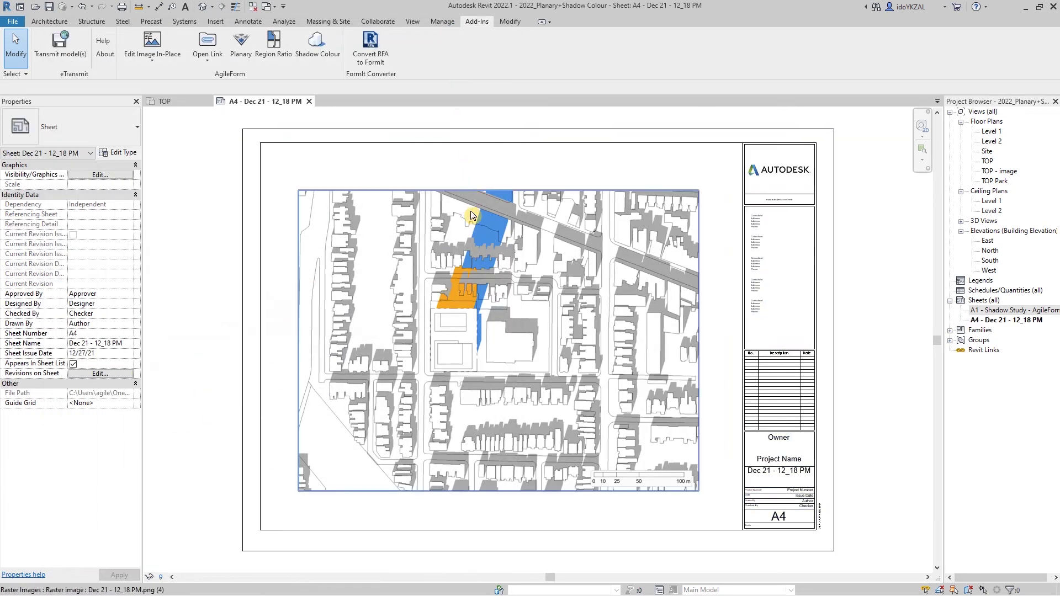
click(475, 167)
key(Escape)
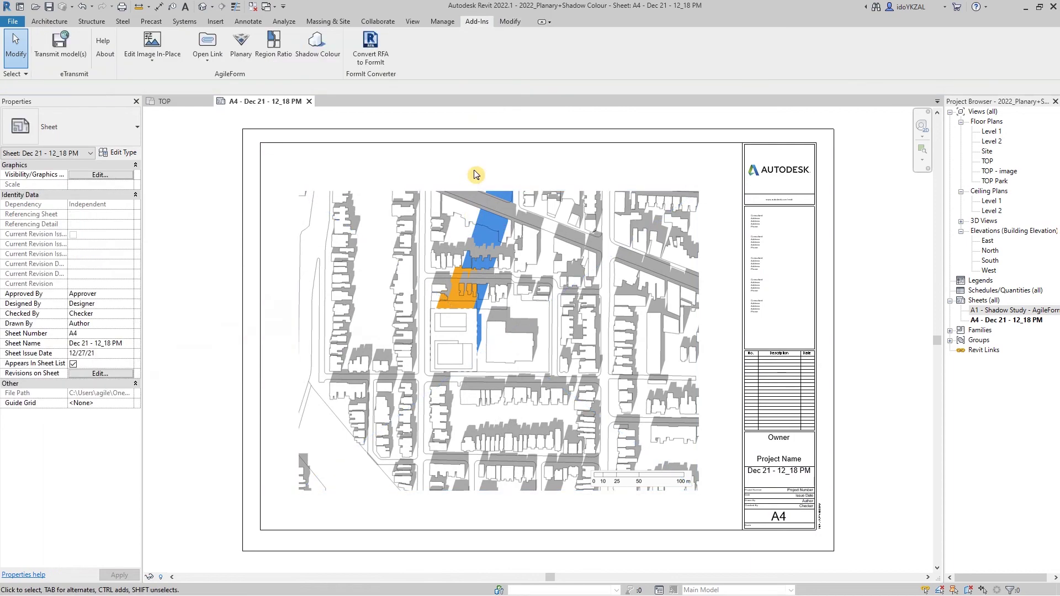